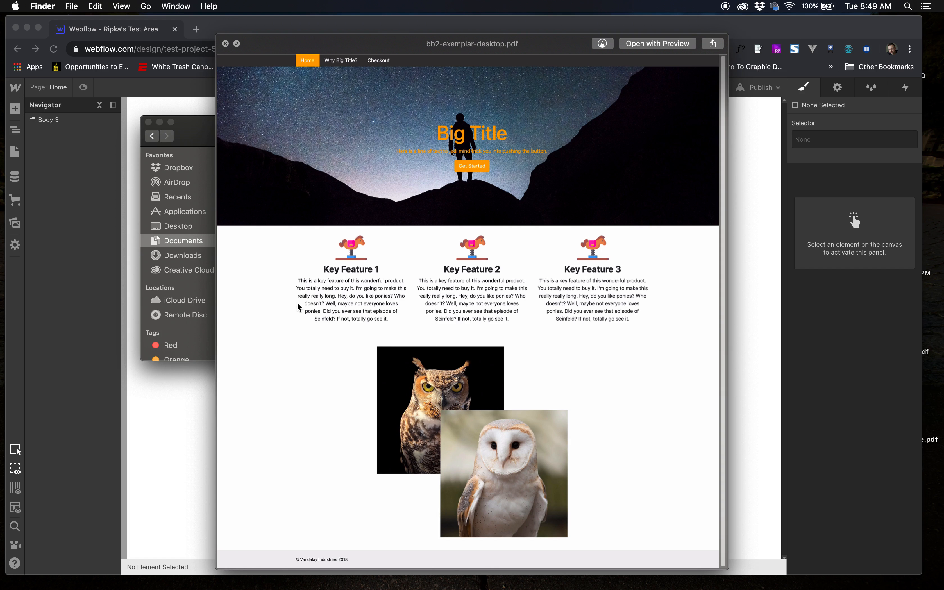
# Step: Close the desktop exemplar preview, return to Webflow and add a Section to the empty page body
pyautogui.press('space')
pyautogui.click(338, 452)
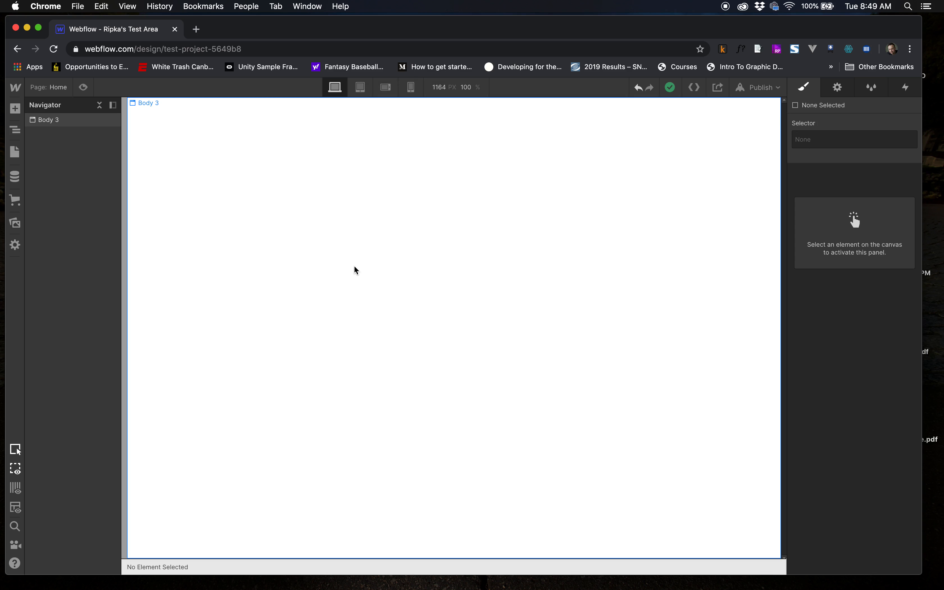
pyautogui.press('super+Tab')
pyautogui.click(14, 109)
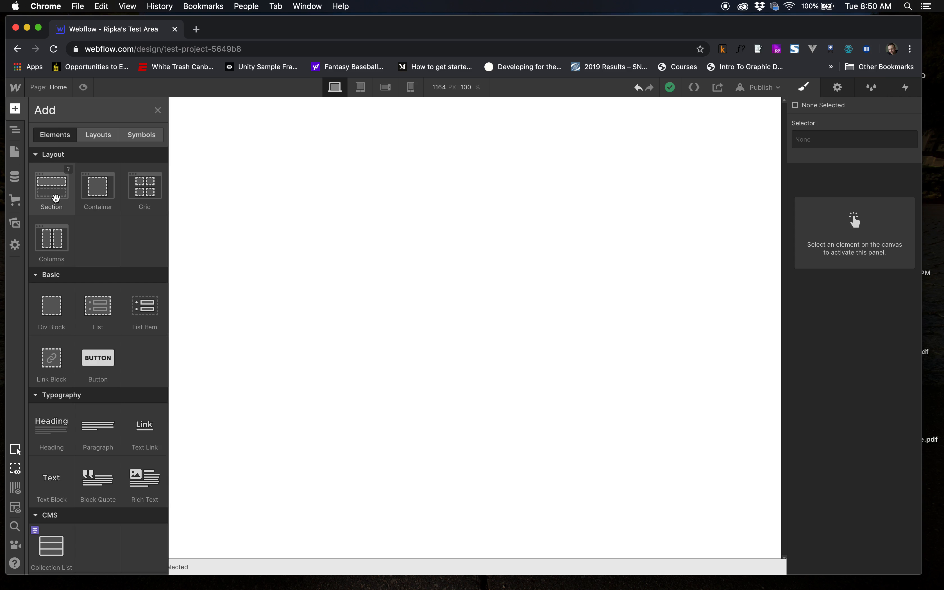
pyautogui.moveTo(56, 198); pyautogui.dragTo(333, 187)
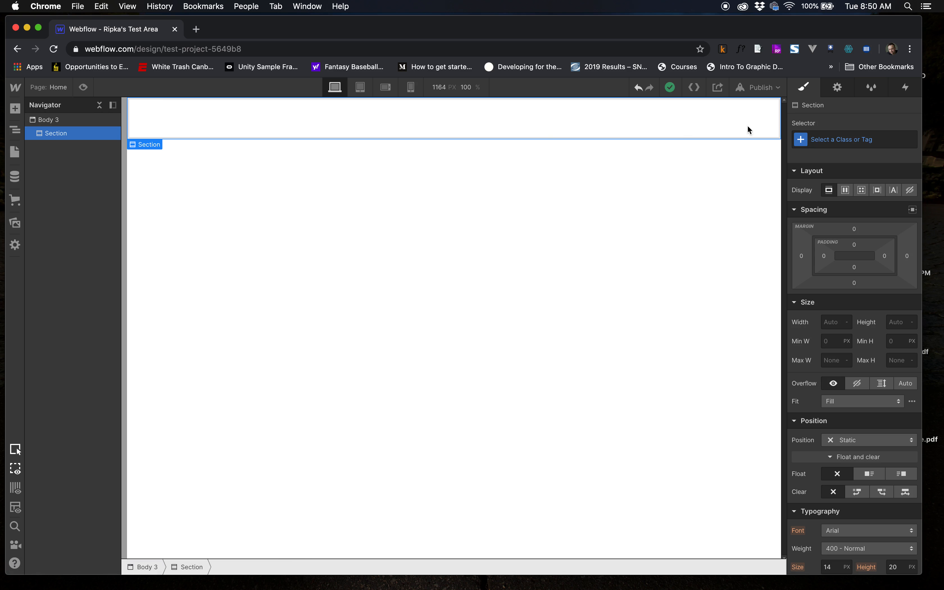
# Step: Set the new section's background color to pink #eb82eb
pyautogui.scroll(-6, 863, 460)
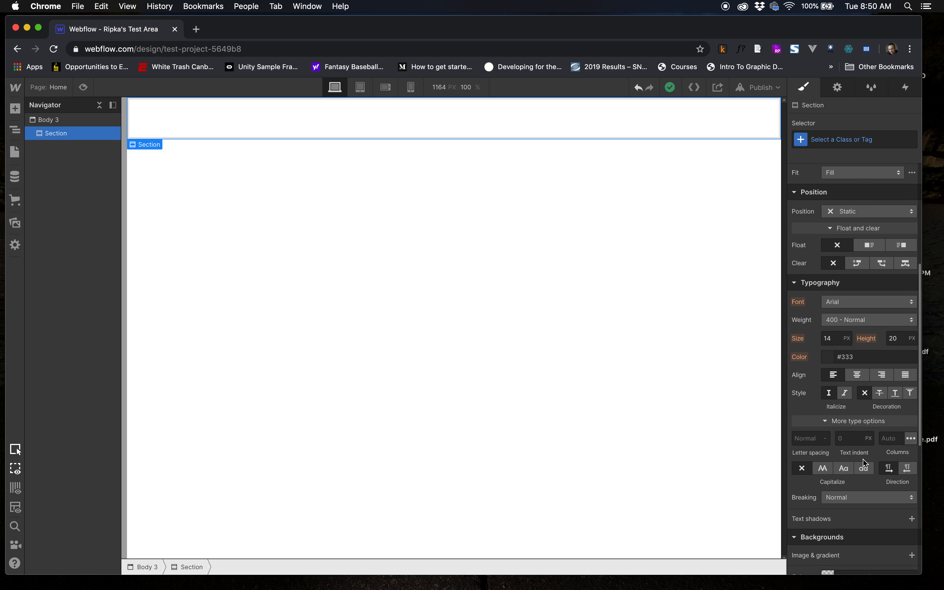
pyautogui.scroll(-4, 863, 458)
pyautogui.click(828, 433)
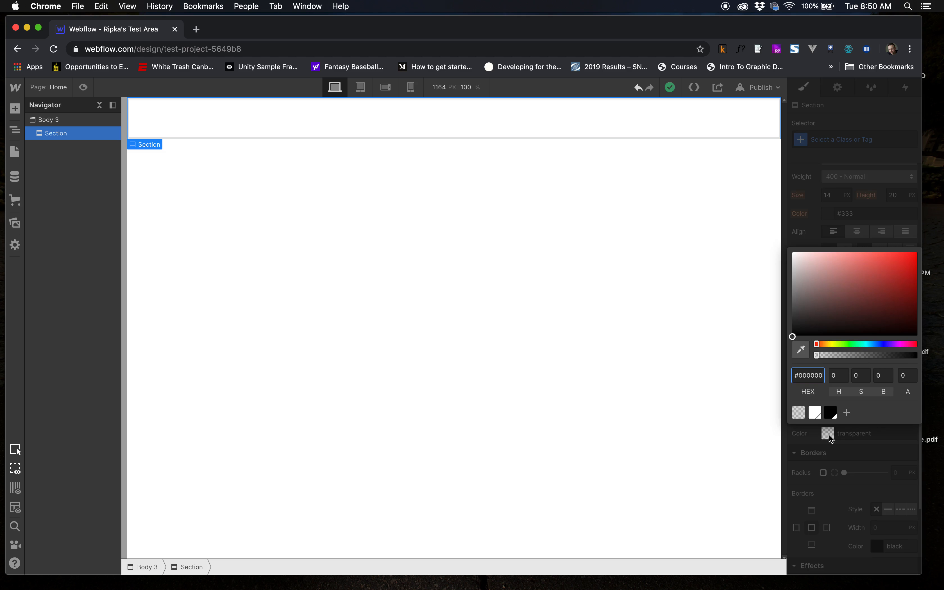
pyautogui.click(897, 346)
pyautogui.moveTo(874, 275); pyautogui.dragTo(849, 259)
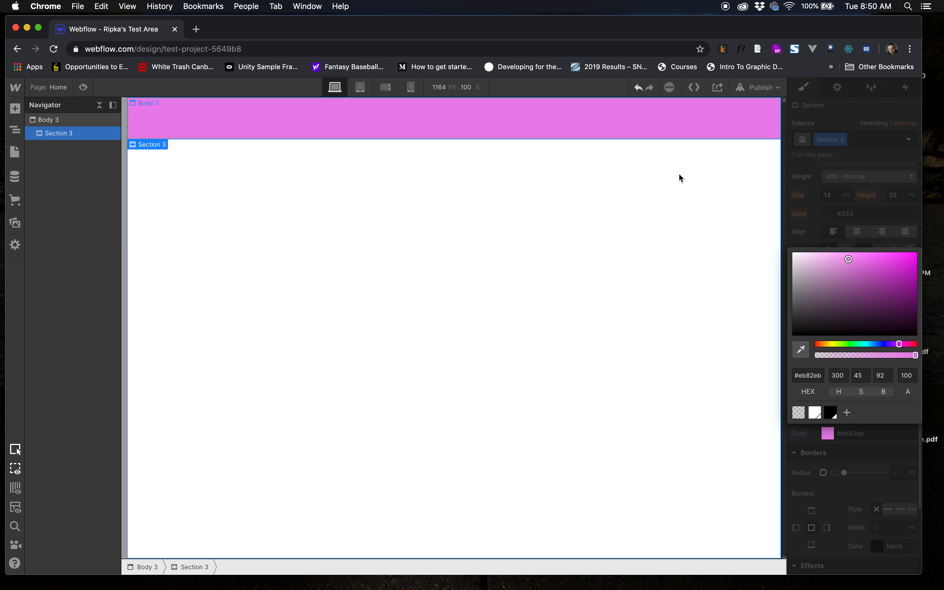
pyautogui.click(394, 126)
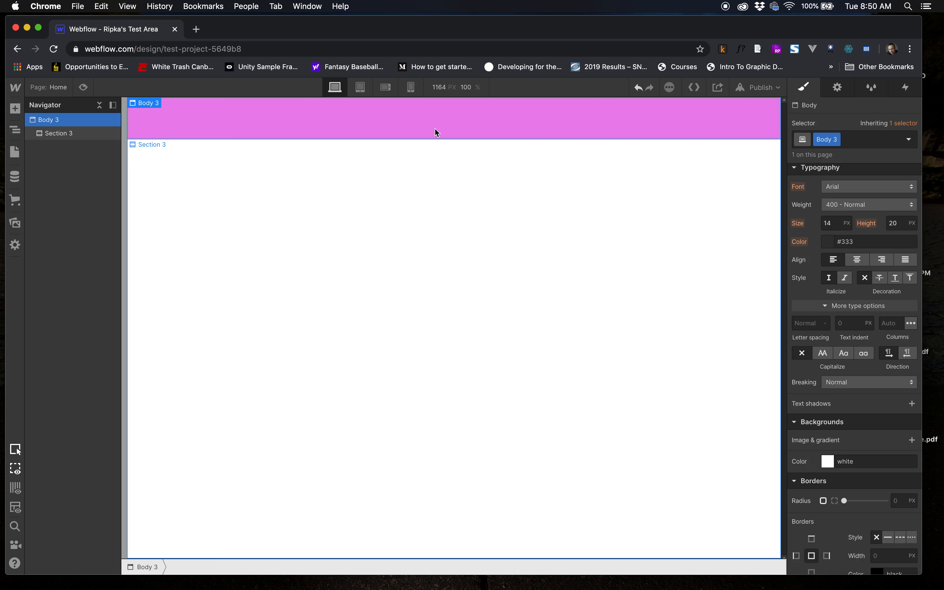
# Step: Add a Div Block inside the pink section
pyautogui.click(52, 134)
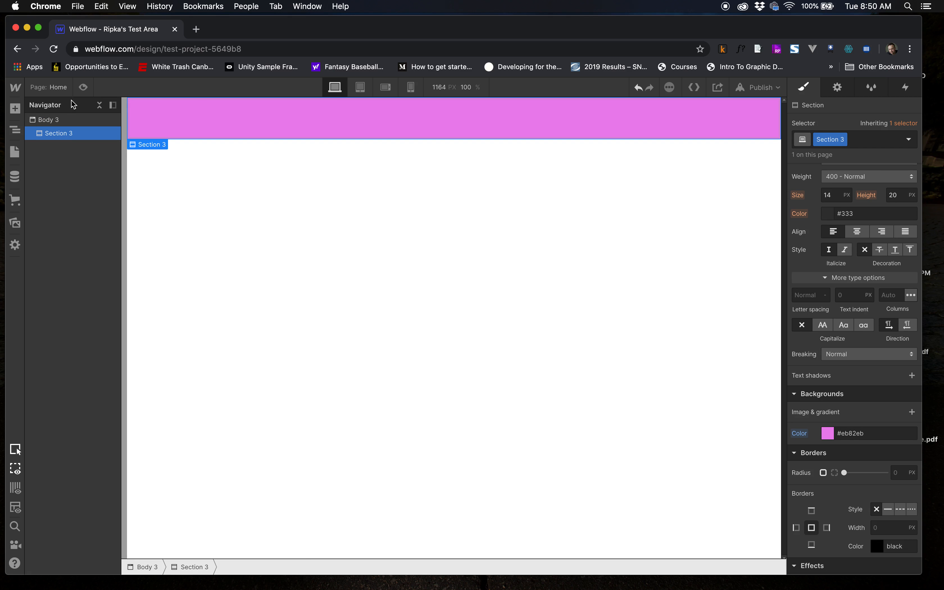
pyautogui.click(15, 108)
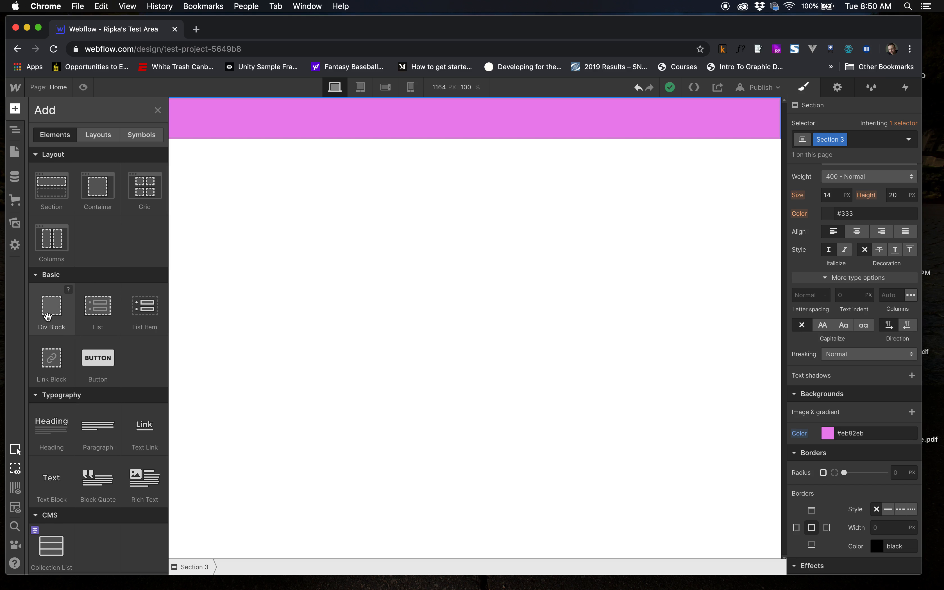
pyautogui.moveTo(48, 316); pyautogui.dragTo(409, 131)
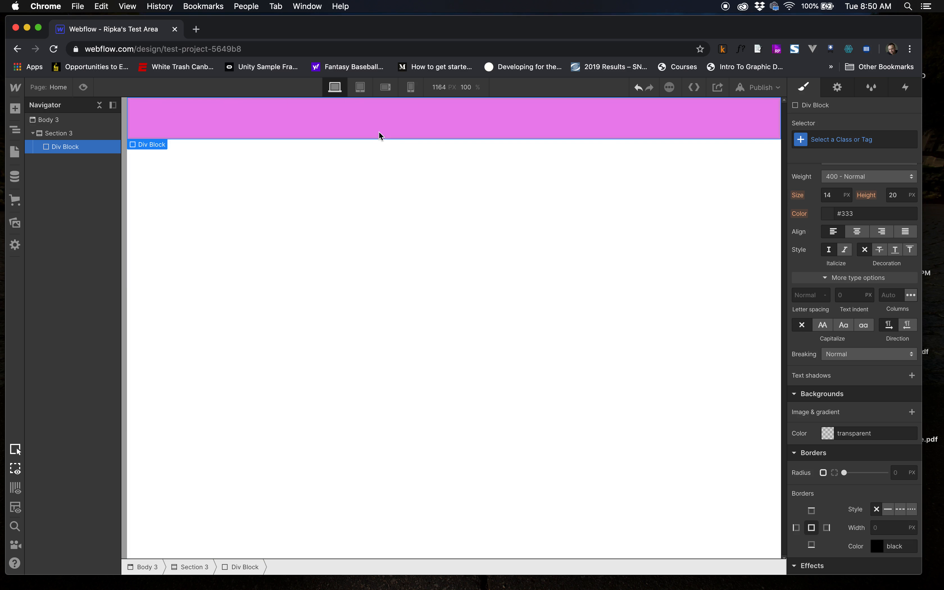
pyautogui.click(851, 141)
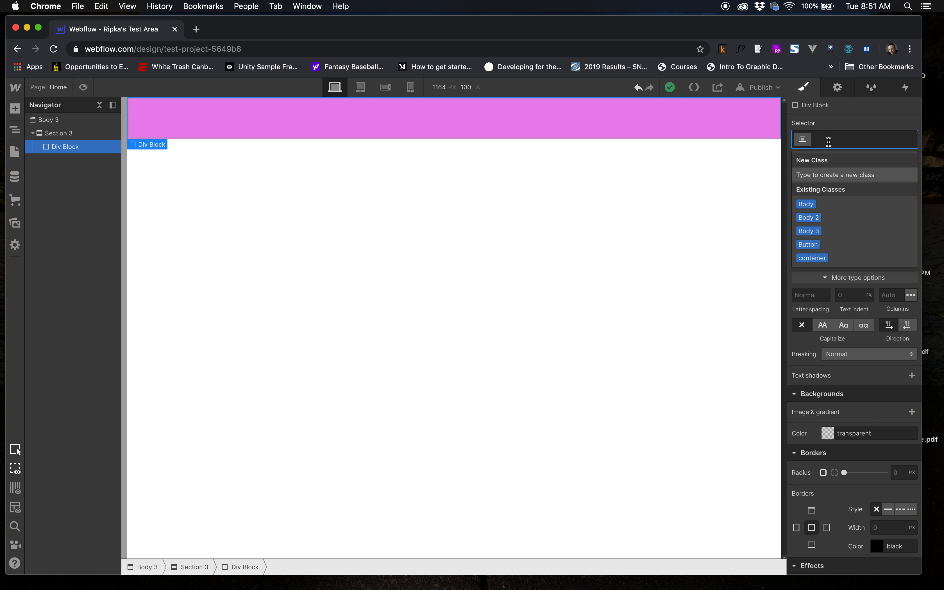
pyautogui.write('my-co')
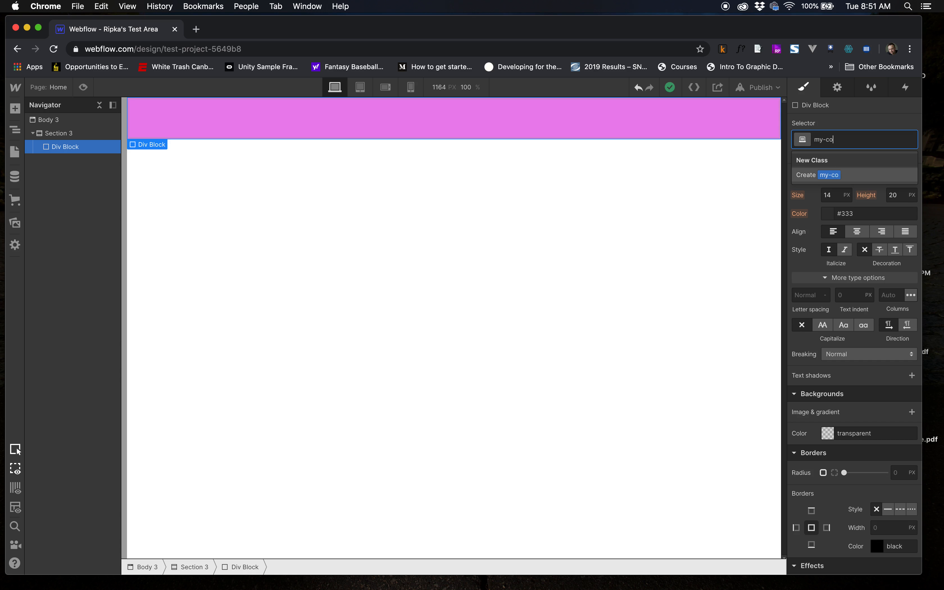
pyautogui.write('ntainer')
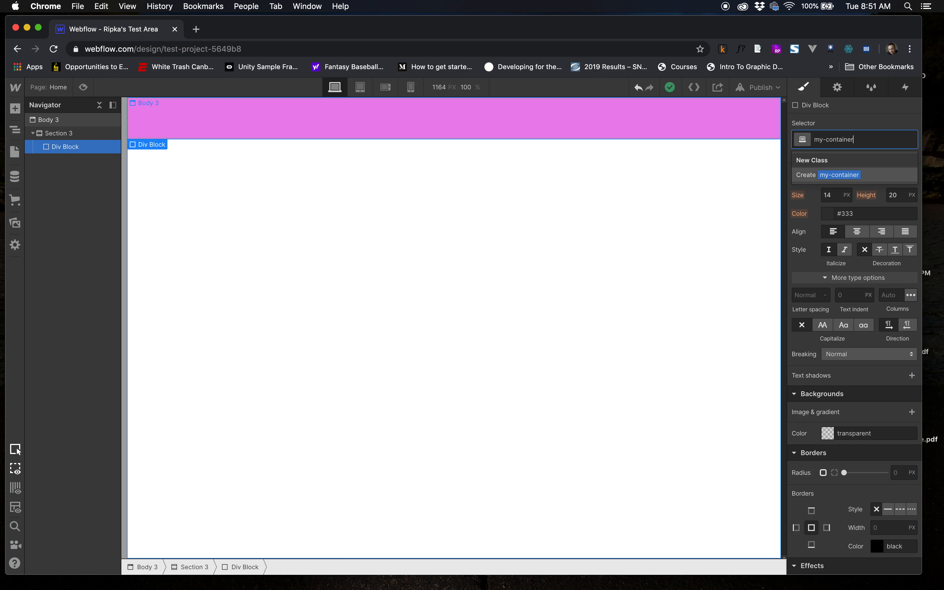
pyautogui.press('Escape')
# Step: Create the class my-container on the div block inside the section
pyautogui.click(840, 141)
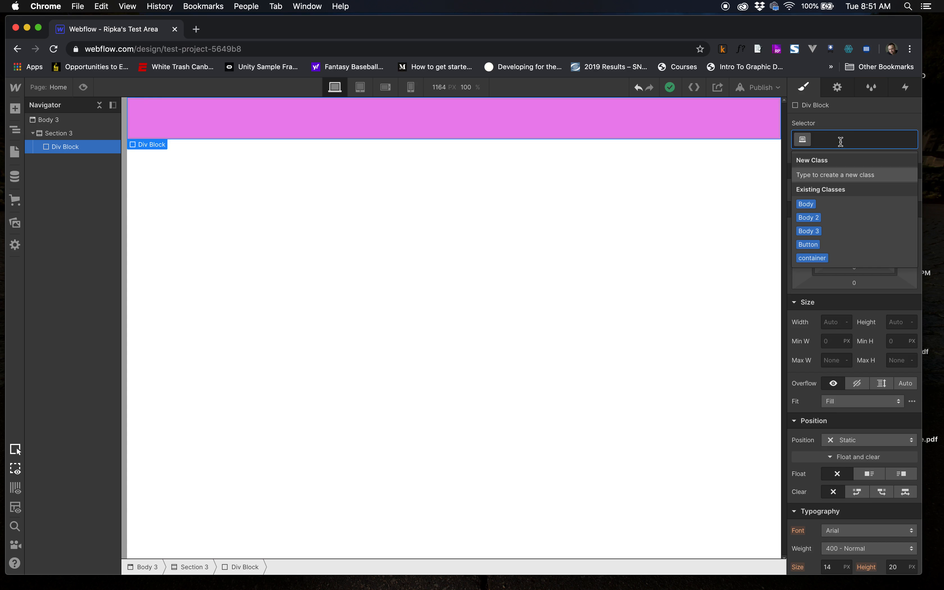
pyautogui.write('my-container')
pyautogui.press('Return')
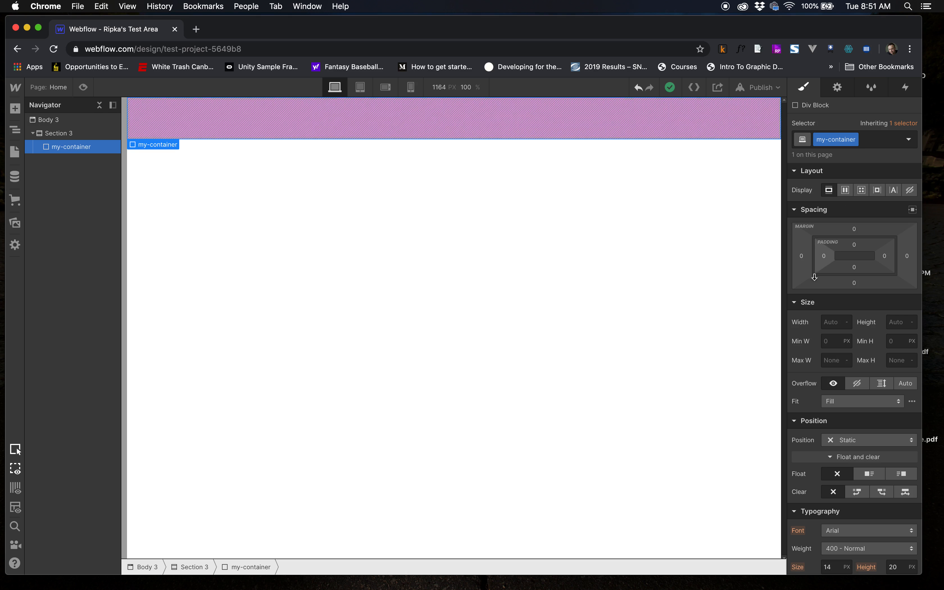
# Step: Set the maximum width of the my-container div to 1160 px
pyautogui.click(829, 359)
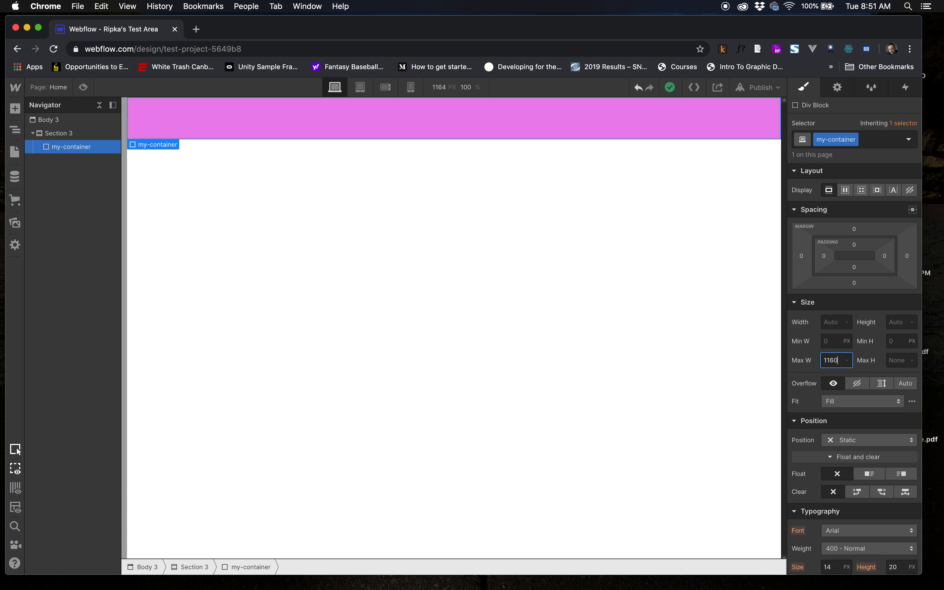
pyautogui.press('Tab')
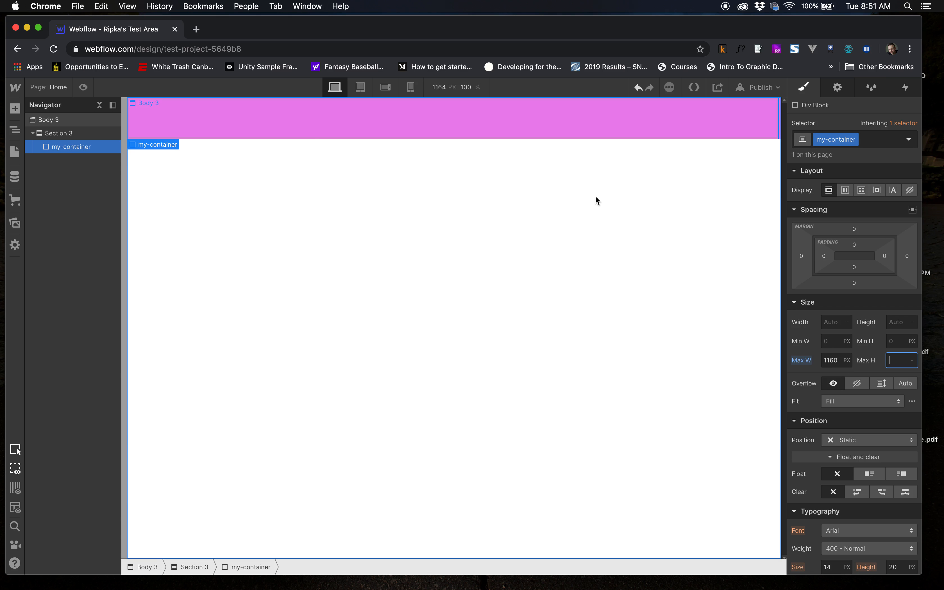
pyautogui.click(549, 137)
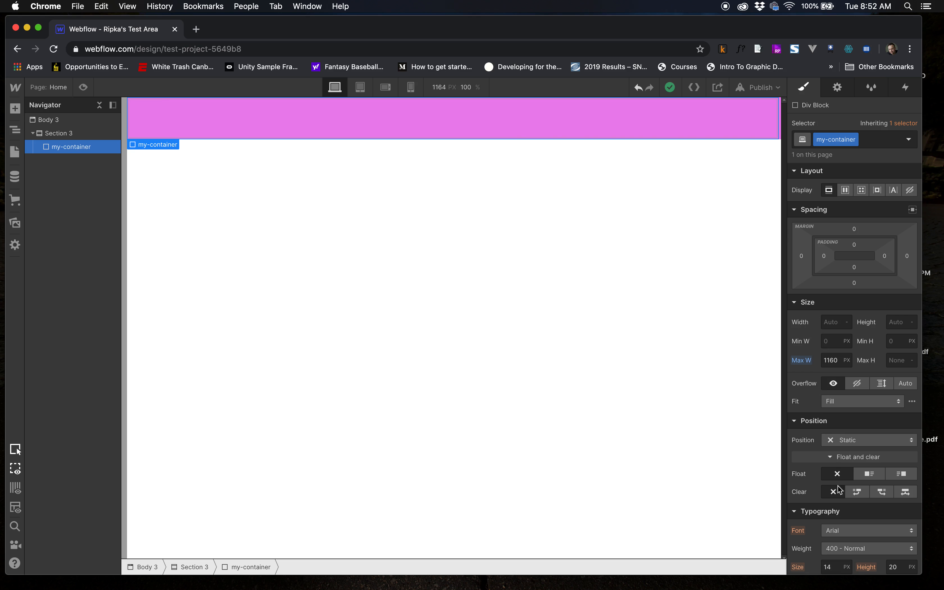
# Step: Set the my-container maximum width to 1000 px and center it horizontally with automatic side margins
pyautogui.click(831, 363)
pyautogui.write('1')
pyautogui.press('Tab')
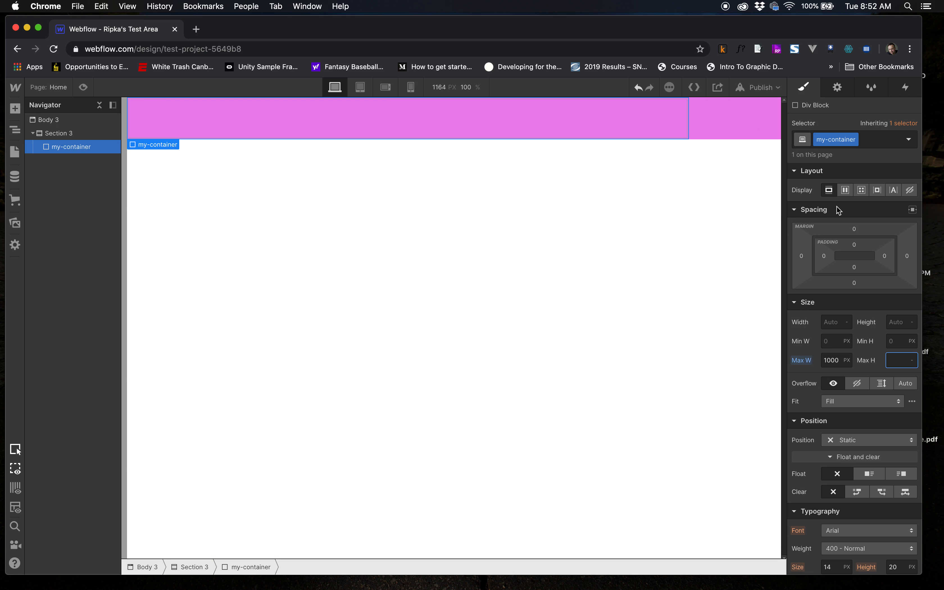
pyautogui.click(912, 211)
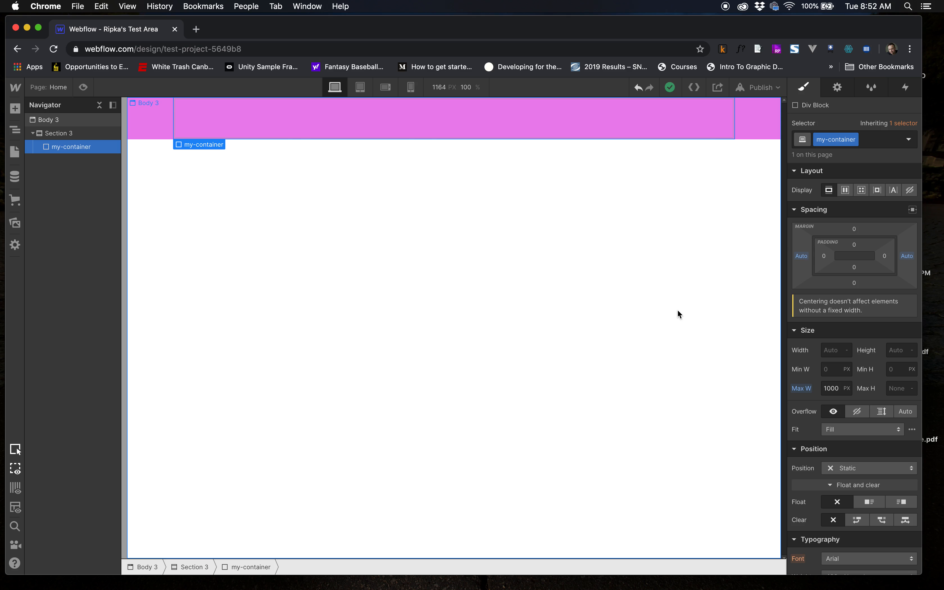
# Step: Set the my-container background color to #bb7d7d and leave the container selected
pyautogui.scroll(-1, 833, 421)
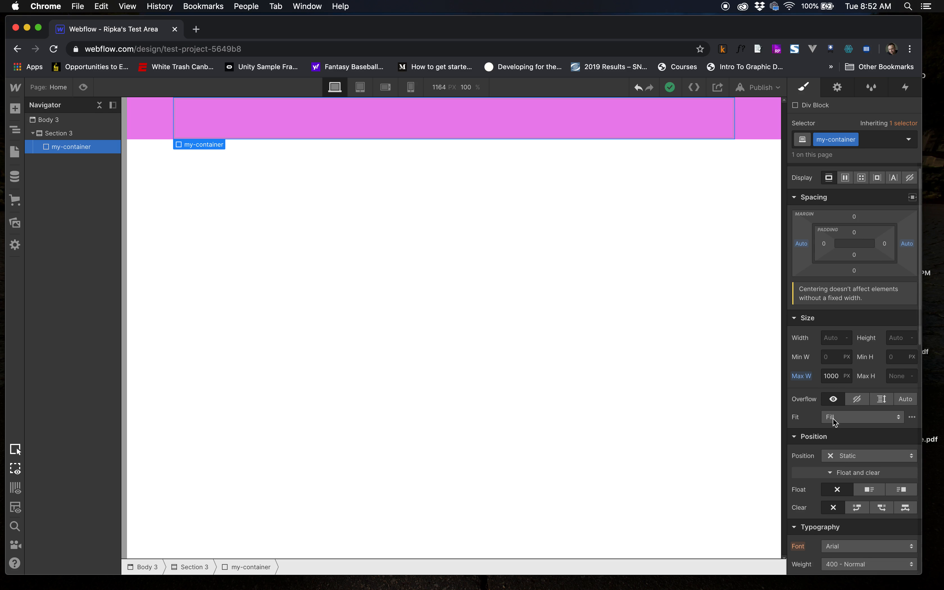
pyautogui.scroll(-10, 833, 421)
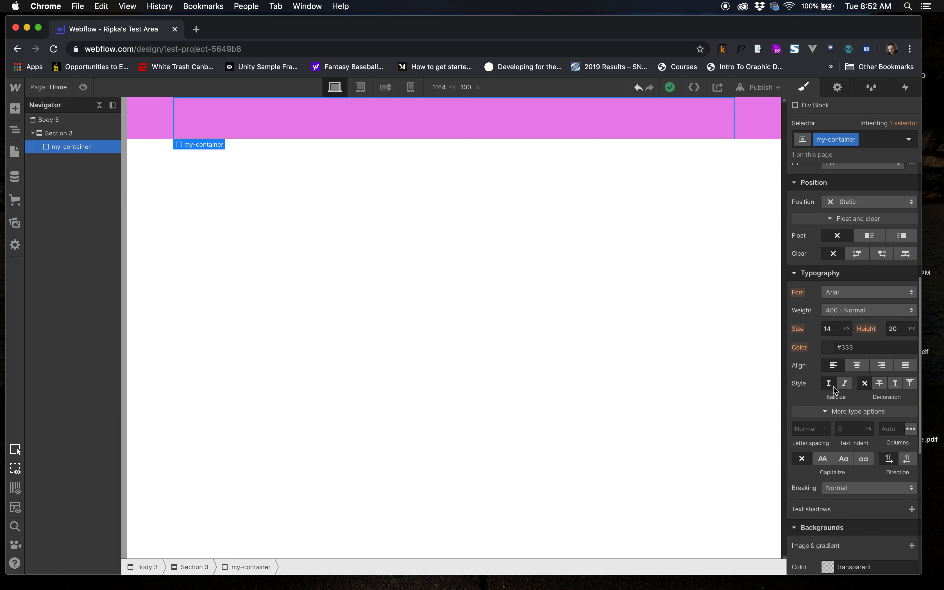
pyautogui.scroll(-3, 833, 387)
pyautogui.click(829, 484)
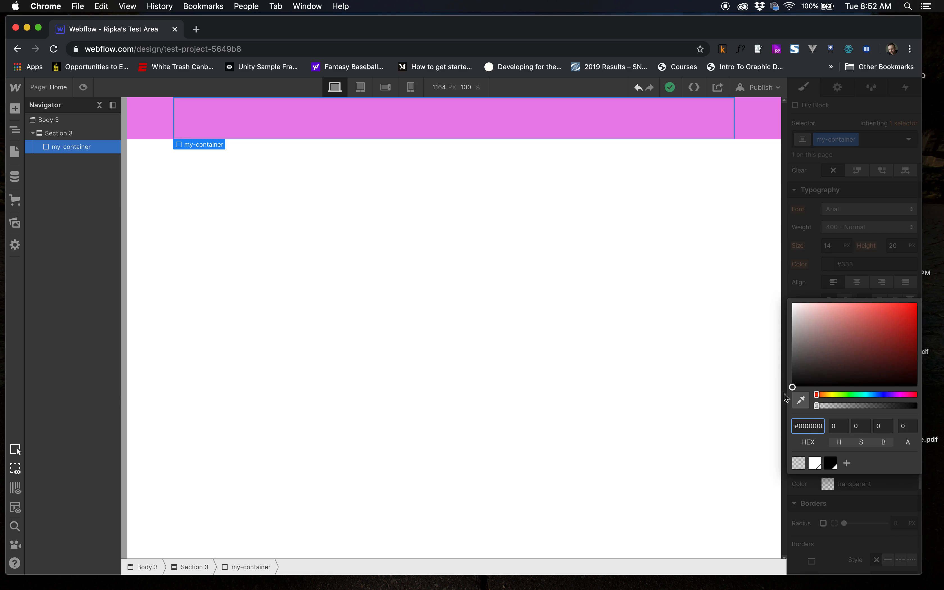
pyautogui.moveTo(815, 348); pyautogui.dragTo(834, 325)
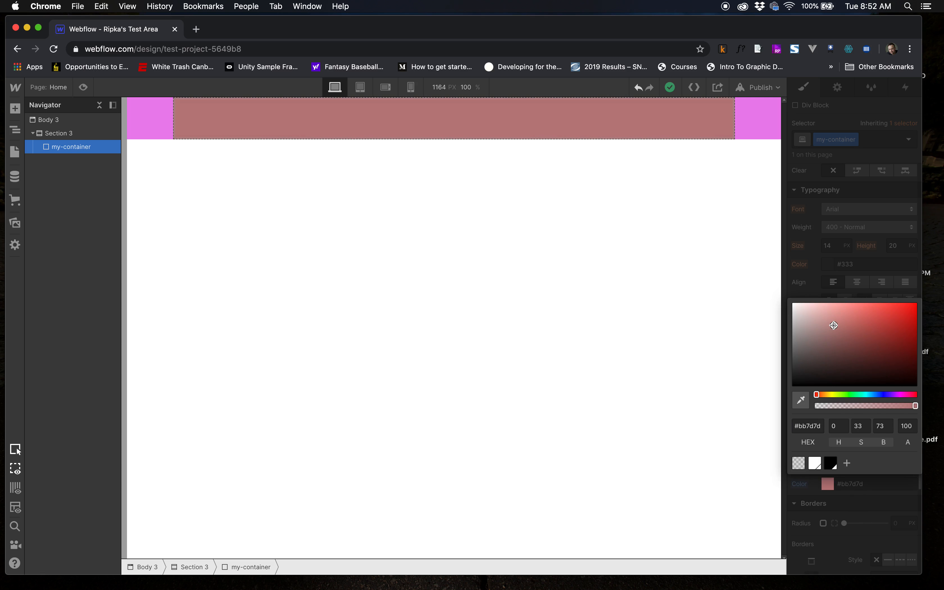
pyautogui.click(623, 311)
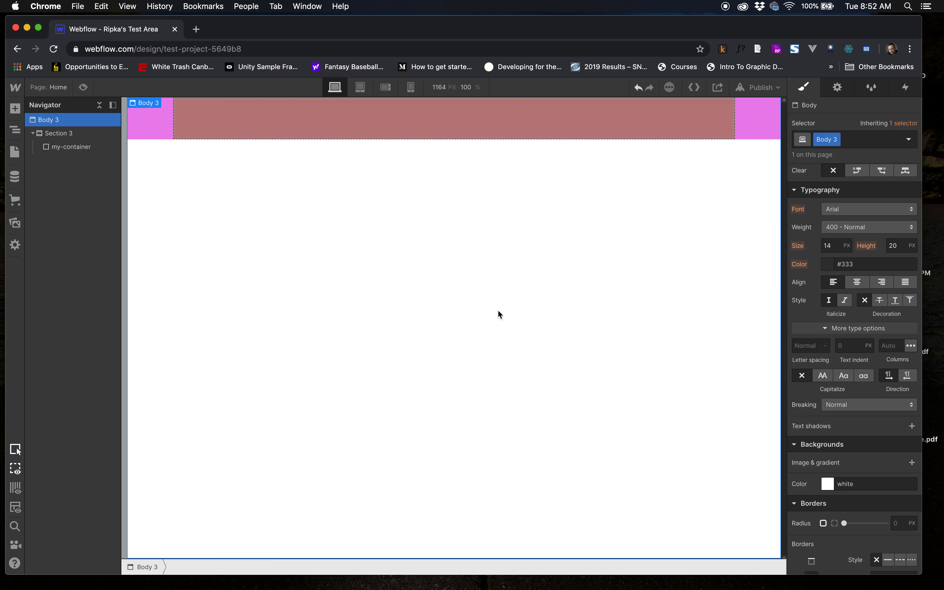
pyautogui.click(402, 137)
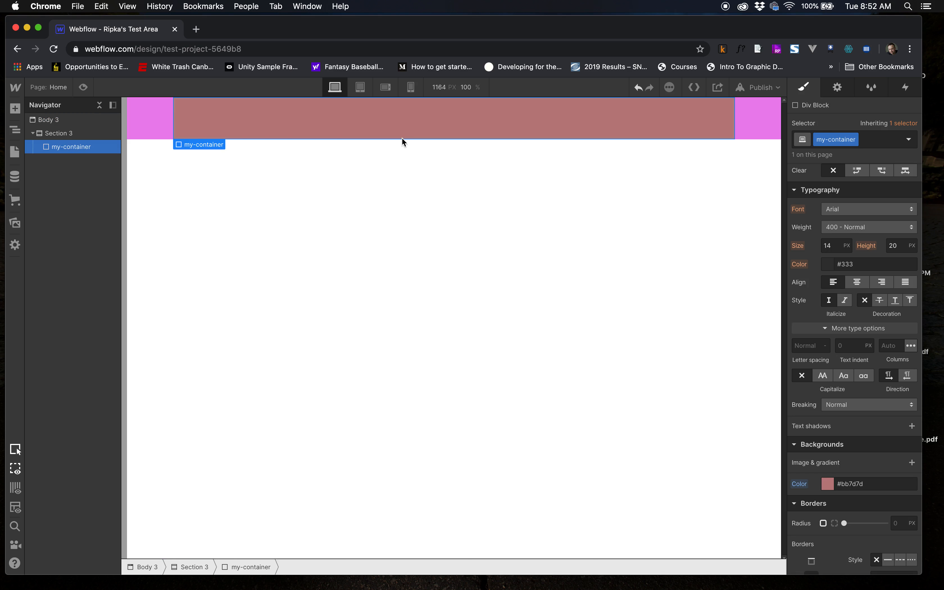
pyautogui.click(371, 246)
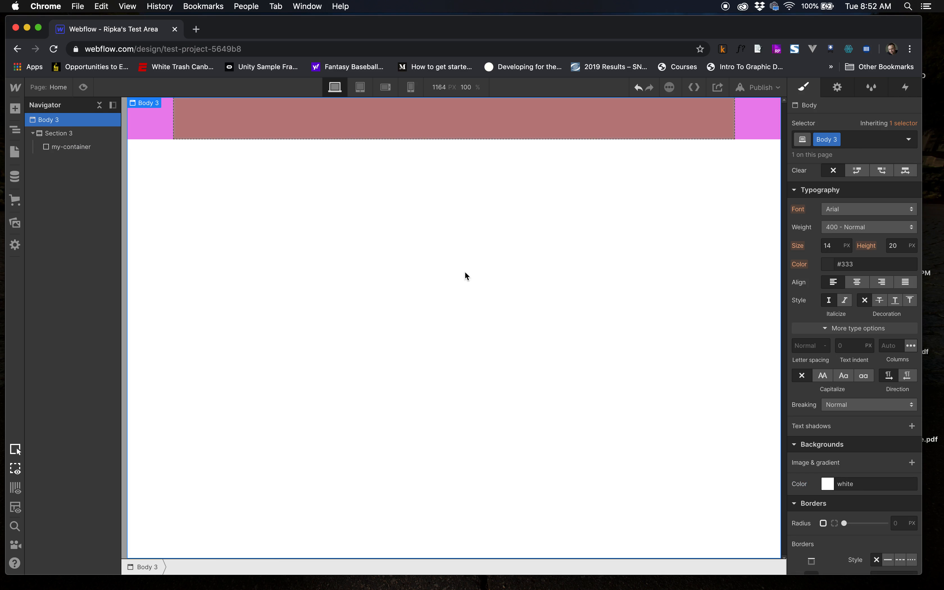
pyautogui.click(443, 136)
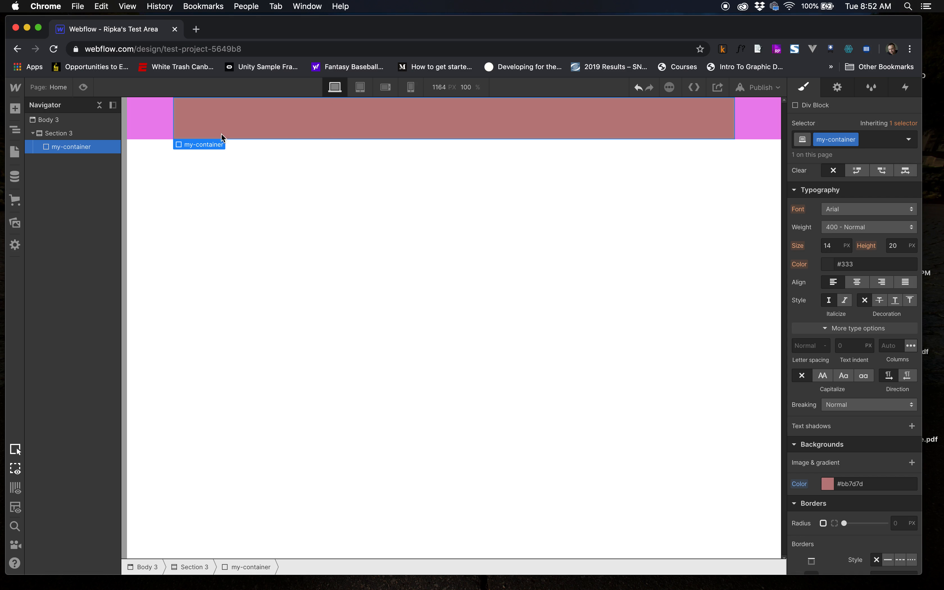
# Step: Switch to Finder, preview bb2-exemplar-desktop.pdf to examine the page layout, and return to Webflow
pyautogui.press('super+Tab')
pyautogui.press('super+Tab')
pyautogui.press('super+Tab')
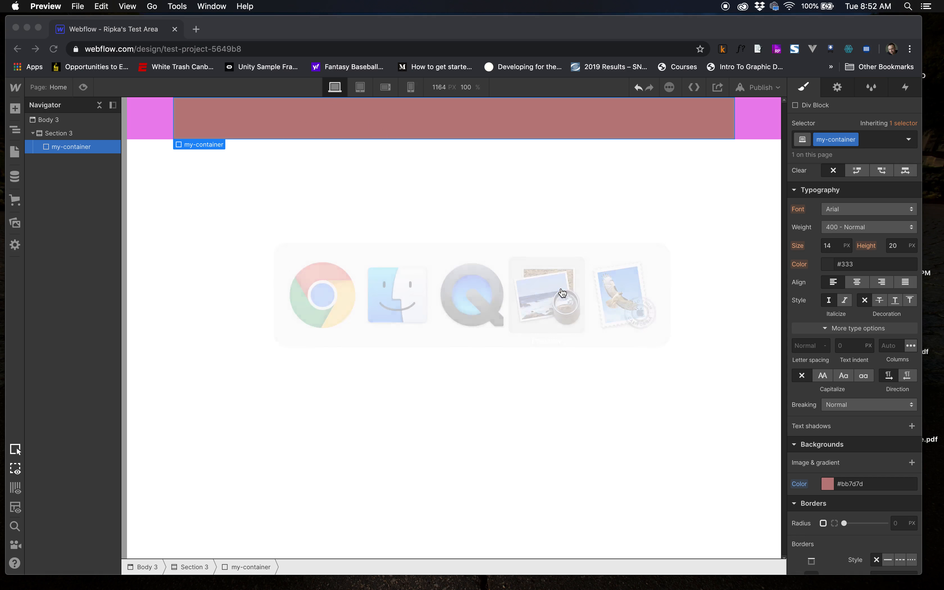
pyautogui.press('super+Tab')
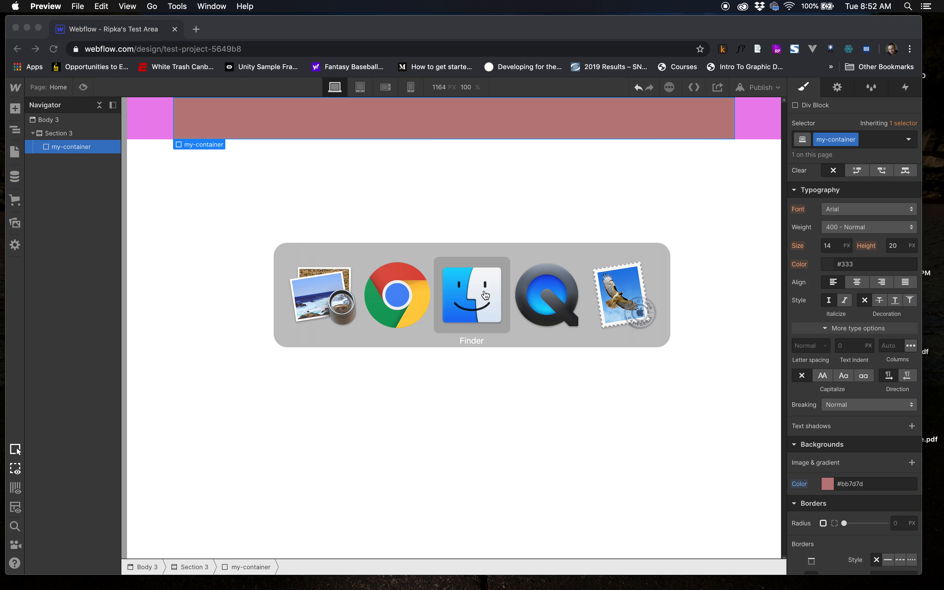
pyautogui.press('super+Tab')
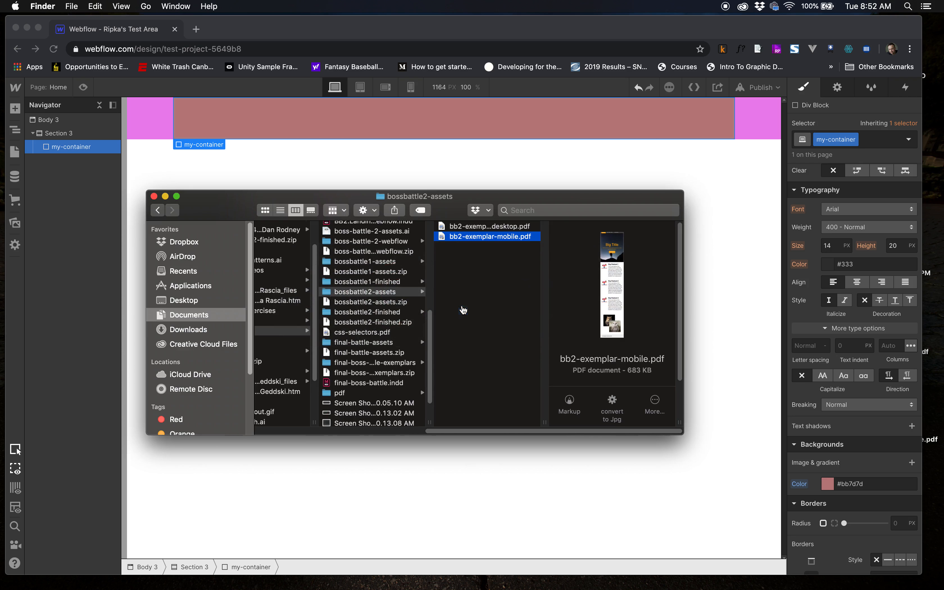
pyautogui.click(463, 227)
pyautogui.press('space')
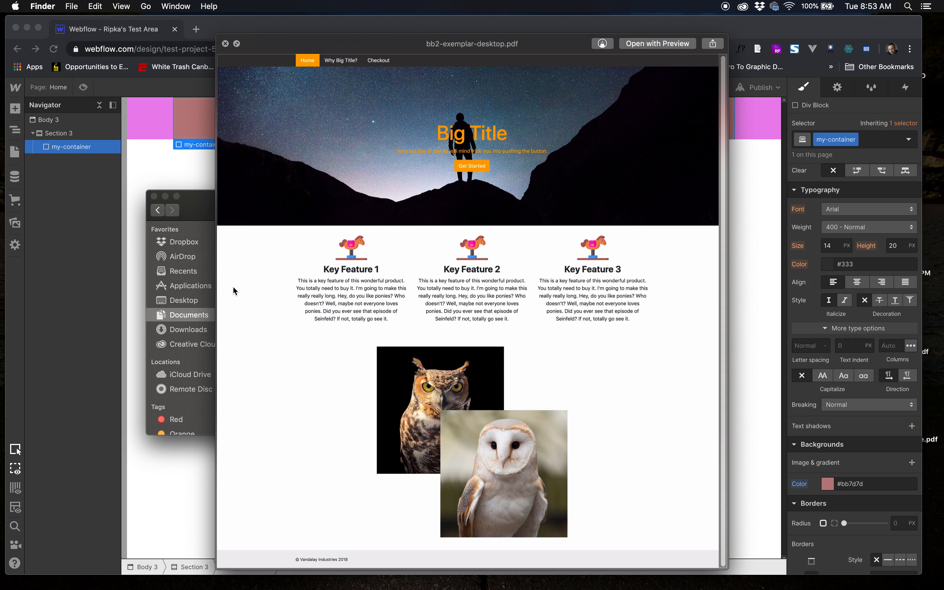
pyautogui.press('space')
pyautogui.press('Down')
pyautogui.click(252, 162)
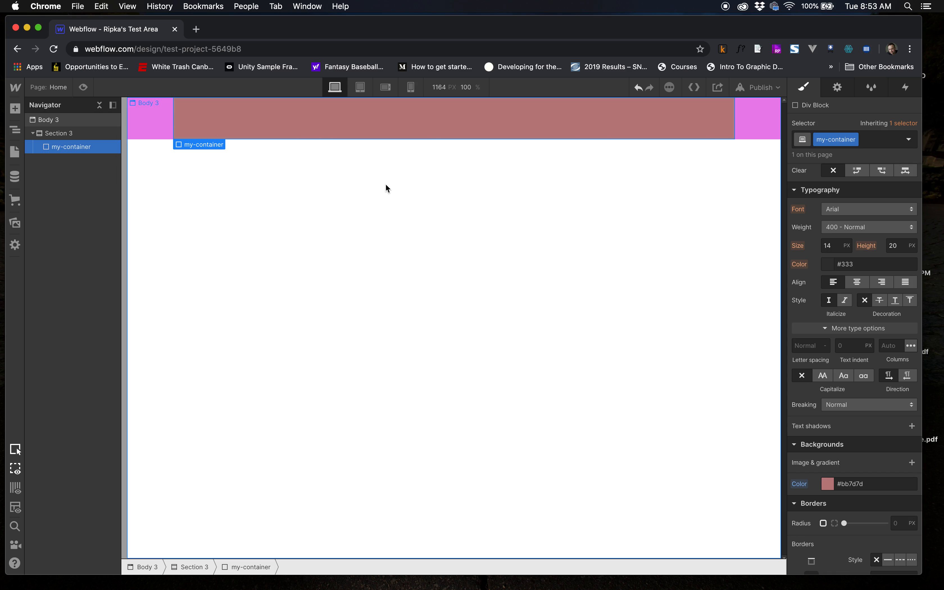
# Step: Add a Columns element inside my-container and set it to the layout of three equal columns (4, 4, 4)
pyautogui.click(15, 110)
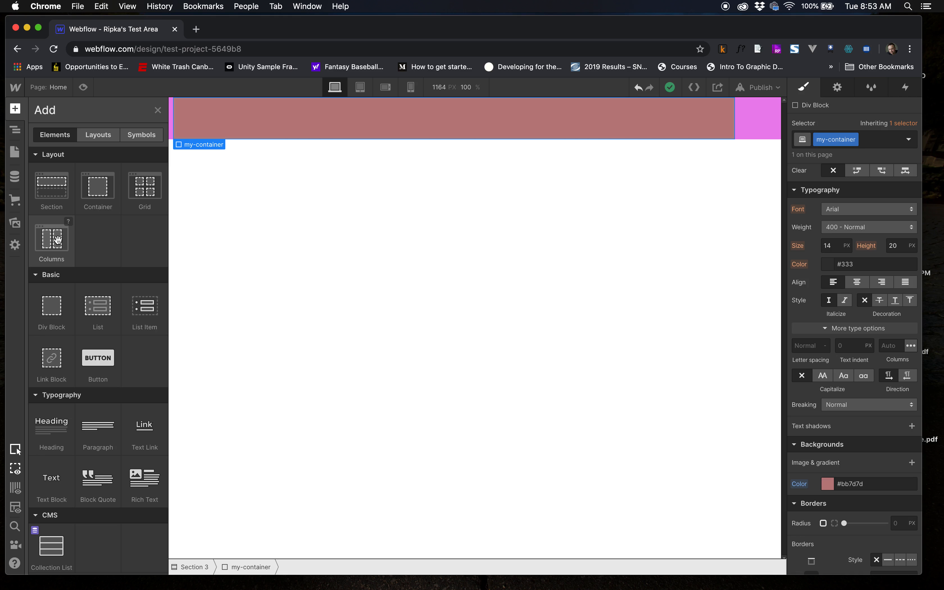
pyautogui.moveTo(57, 240); pyautogui.dragTo(331, 104)
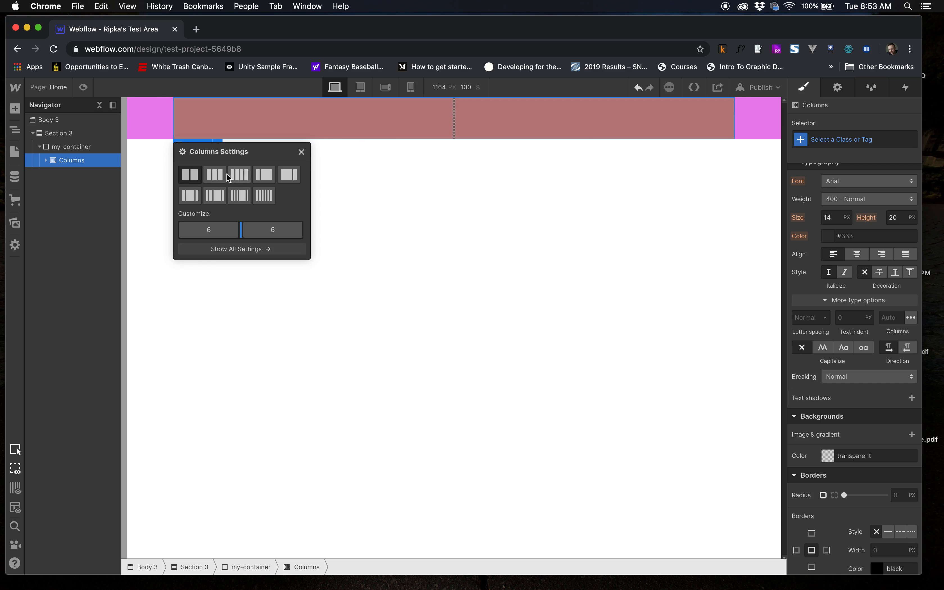
pyautogui.click(217, 174)
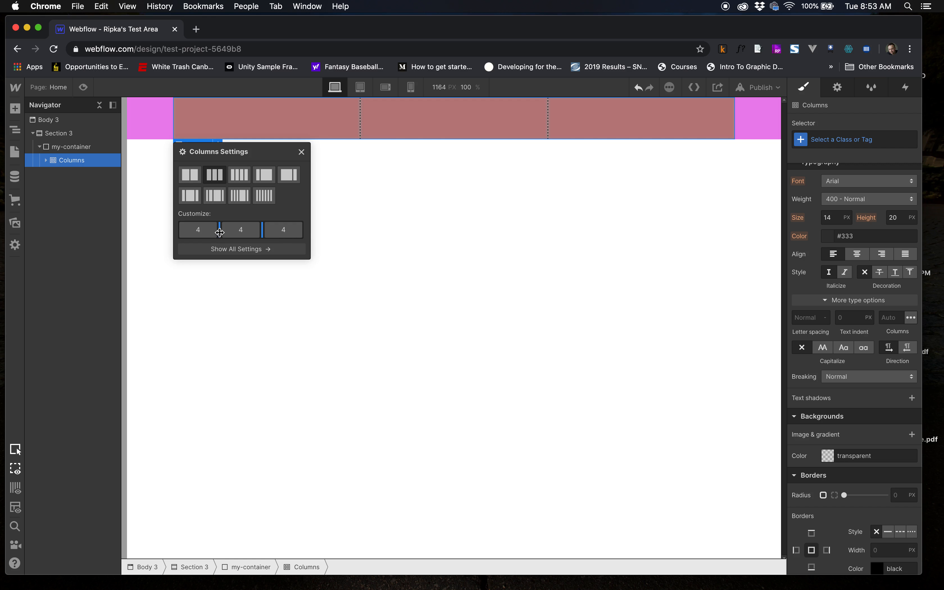
pyautogui.moveTo(220, 235)
pyautogui.mouseDown()
pyautogui.moveTo(247, 236)
pyautogui.moveTo(229, 235)
pyautogui.mouseUp()
pyautogui.click(215, 175)
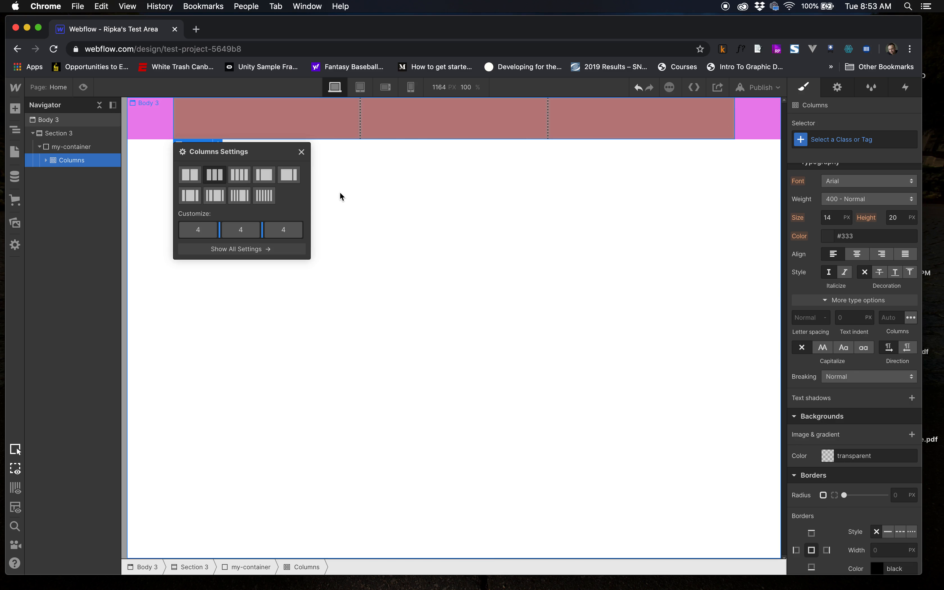
pyautogui.click(328, 188)
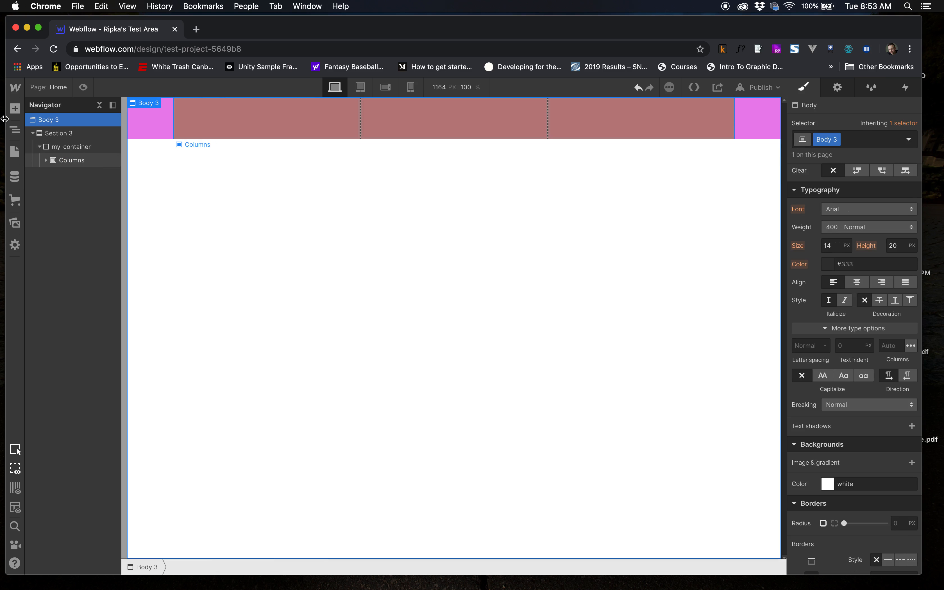
# Step: Add a placeholder paragraph to each of the three columns
pyautogui.click(15, 109)
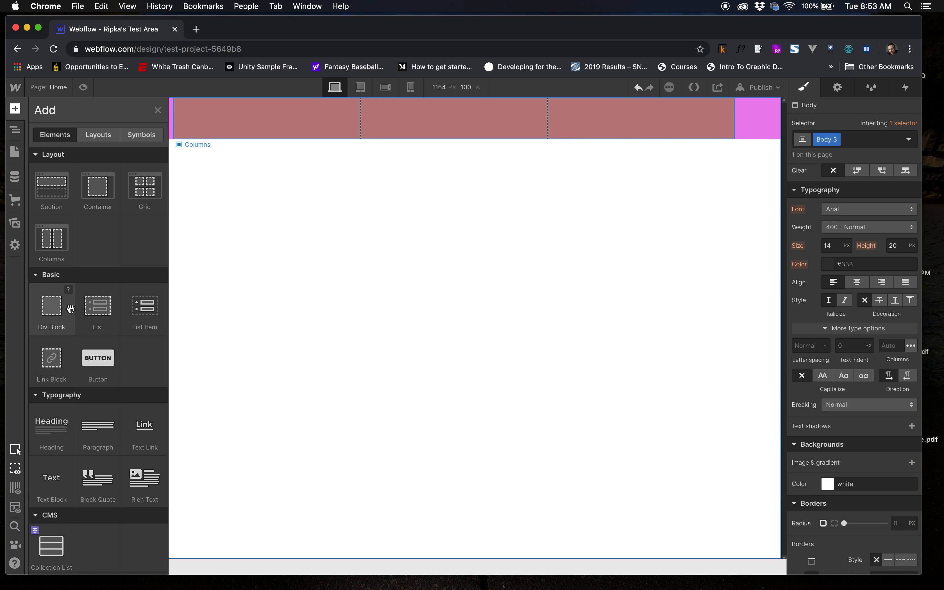
pyautogui.scroll(-3, 69, 332)
pyautogui.moveTo(98, 321); pyautogui.dragTo(229, 117)
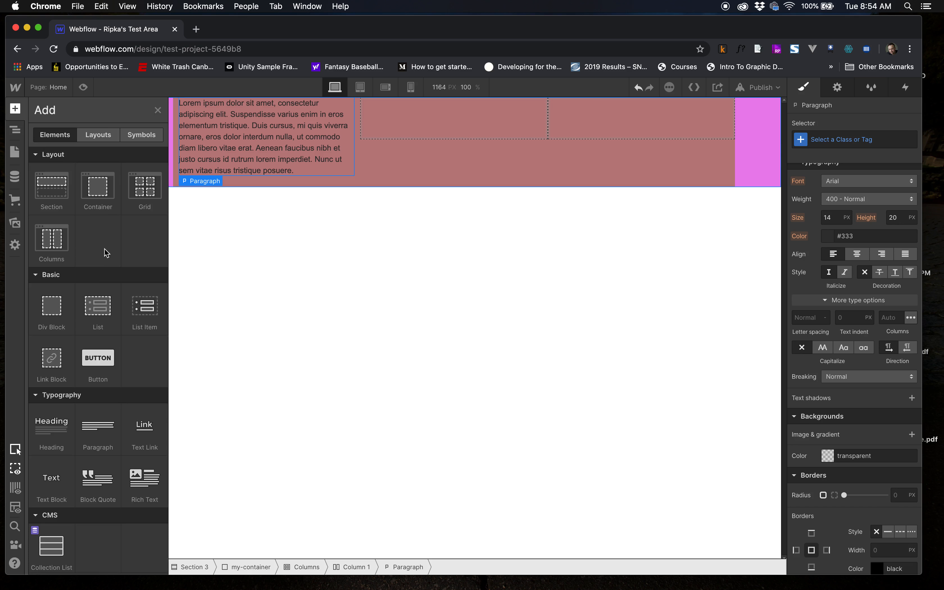
pyautogui.moveTo(99, 414); pyautogui.dragTo(410, 111)
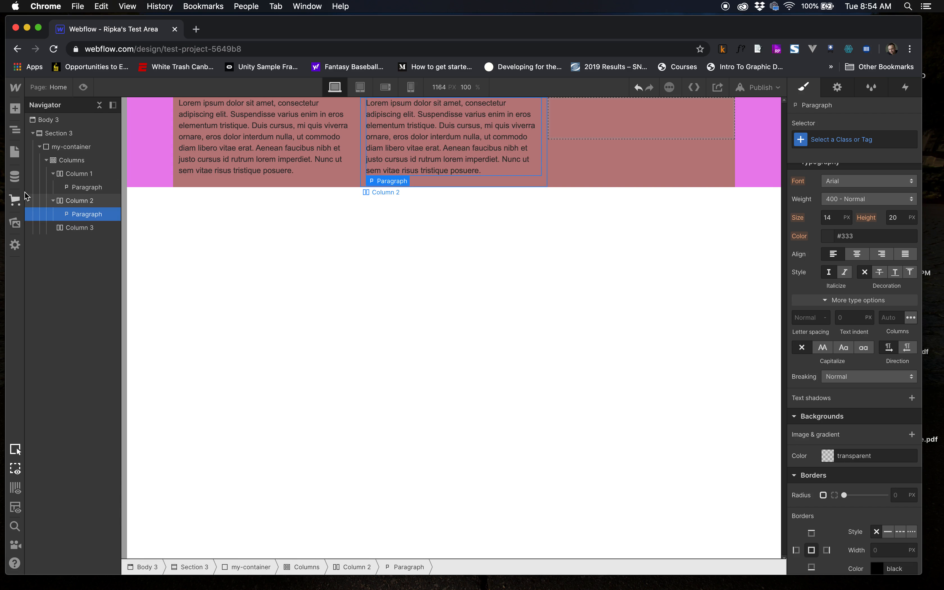
pyautogui.click(15, 109)
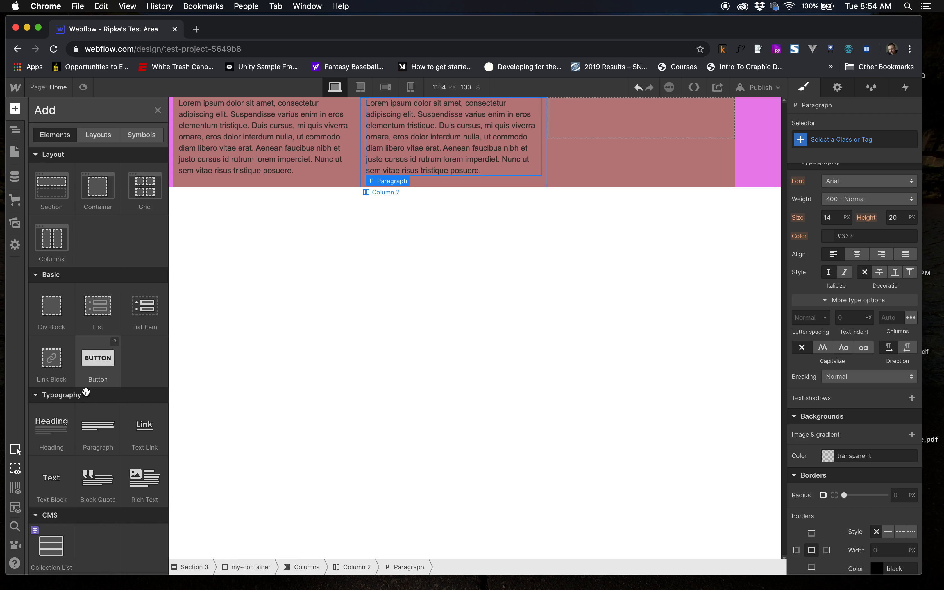
pyautogui.scroll(-1, 89, 402)
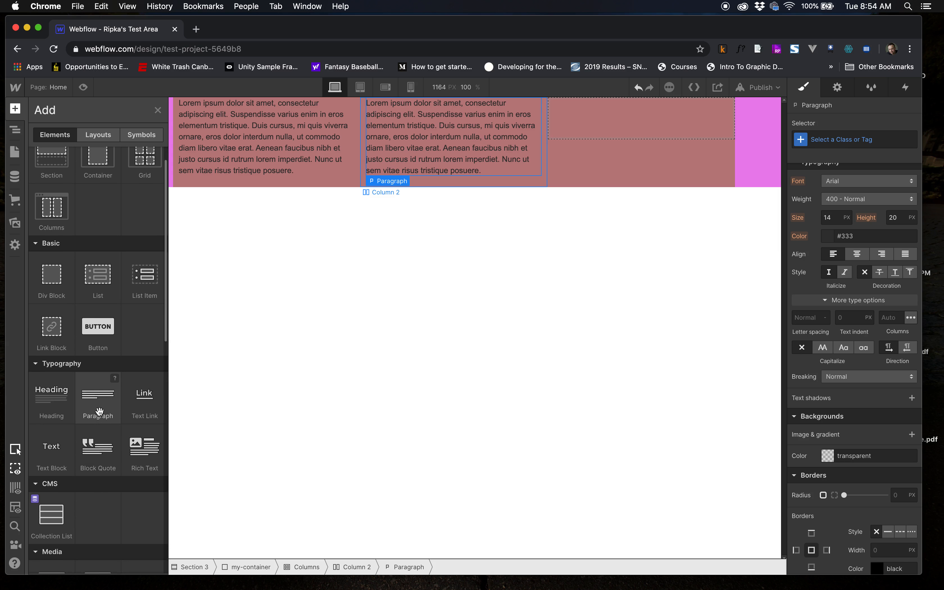
pyautogui.moveTo(97, 408); pyautogui.dragTo(603, 106)
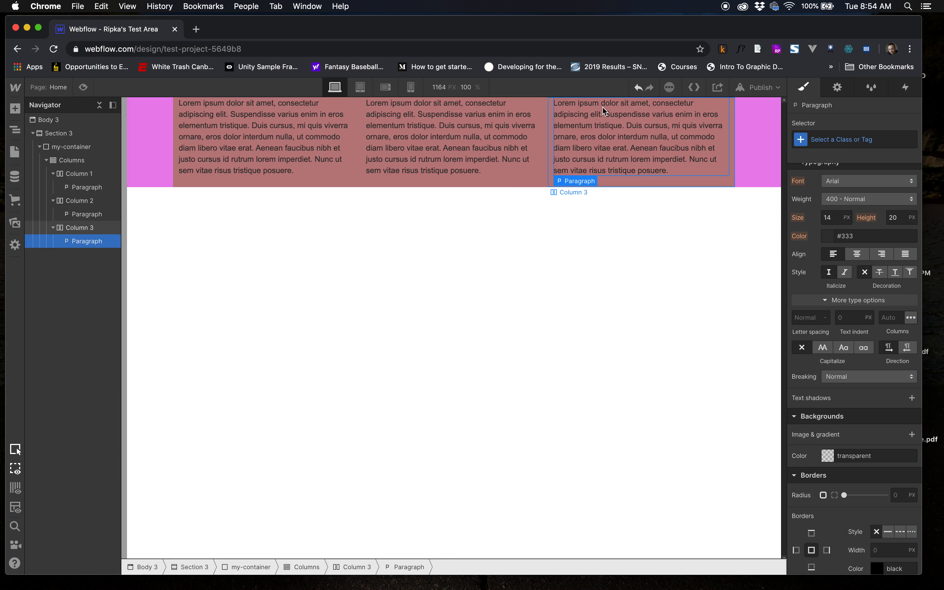
# Step: Shorten the middle column's paragraph by deleting everything after "ornare, er"
pyautogui.doubleClick(452, 170)
pyautogui.moveTo(483, 171); pyautogui.dragTo(401, 136)
pyautogui.press('BackSpace')
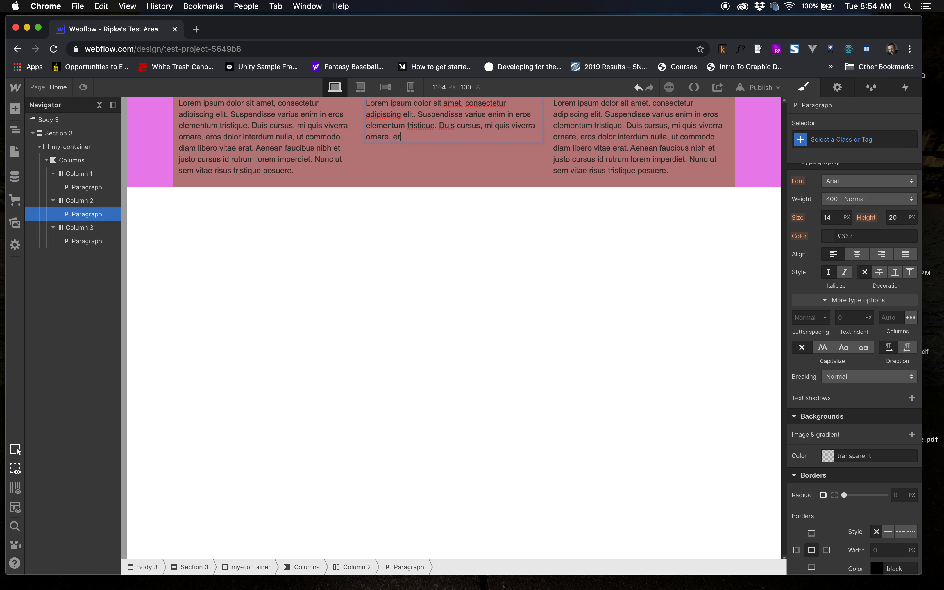
pyautogui.click(425, 341)
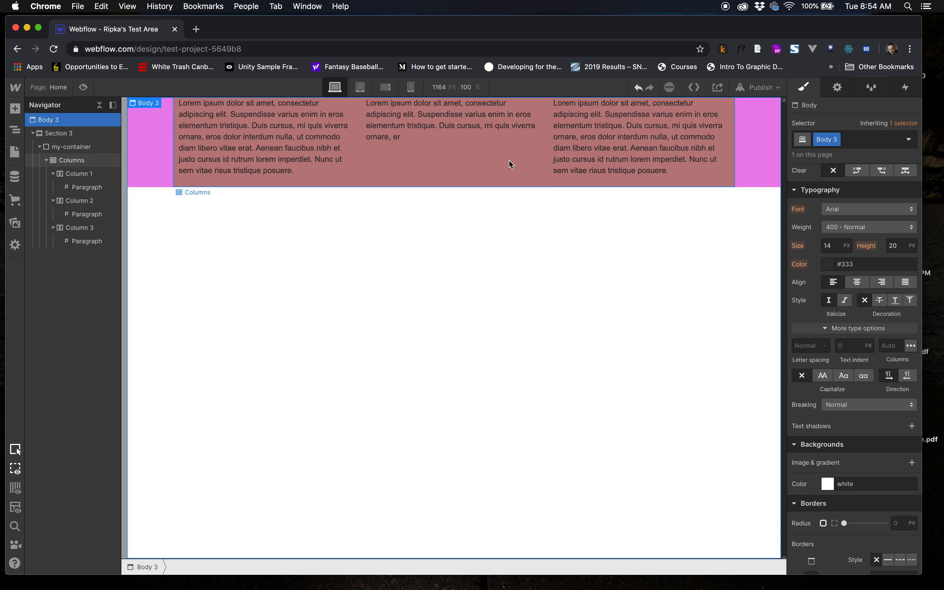
# Step: Examine how the three columns arrange at the tablet, mobile landscape and mobile portrait breakpoints, and return to the desktop view
pyautogui.click(360, 86)
pyautogui.click(386, 92)
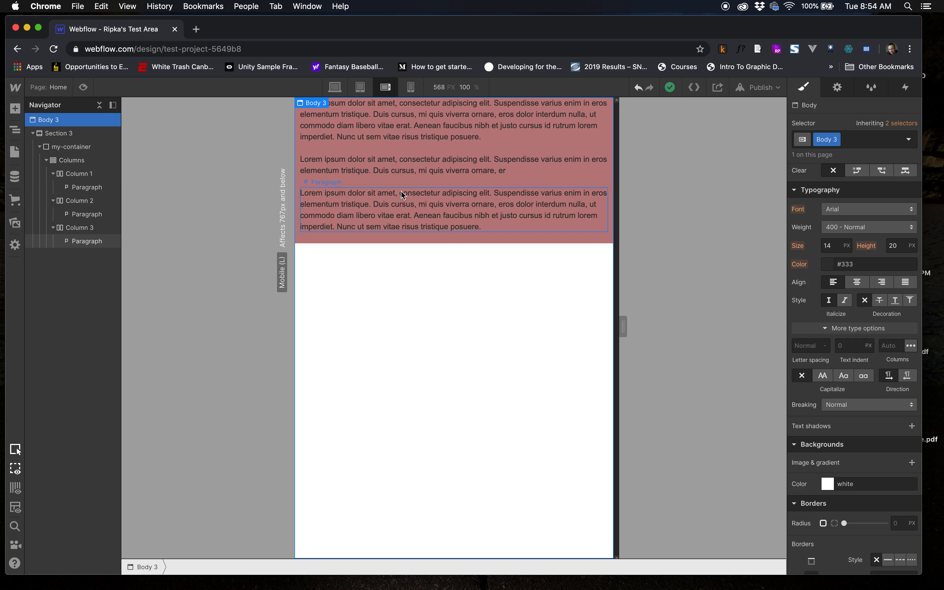
pyautogui.click(360, 89)
pyautogui.click(336, 87)
pyautogui.click(359, 86)
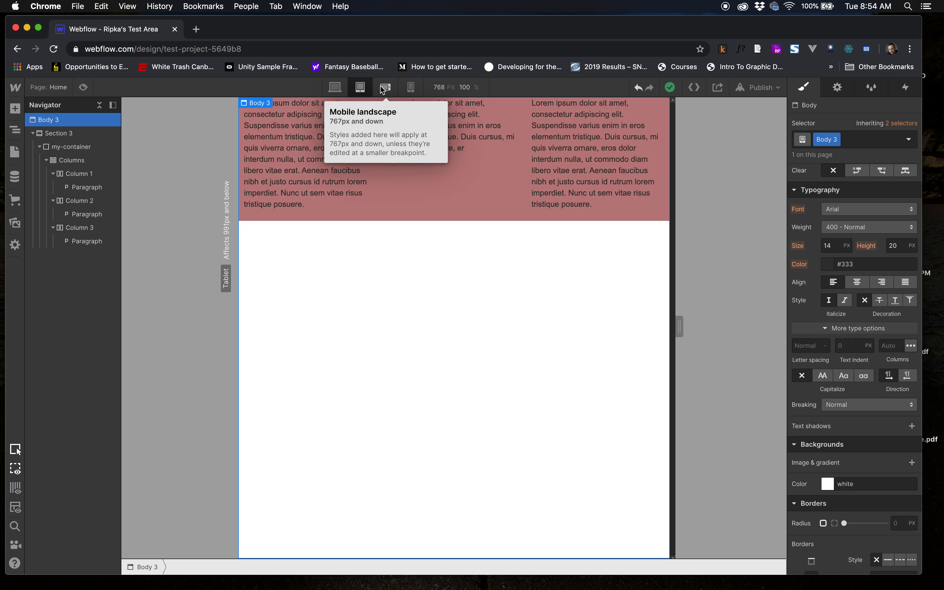
pyautogui.click(383, 88)
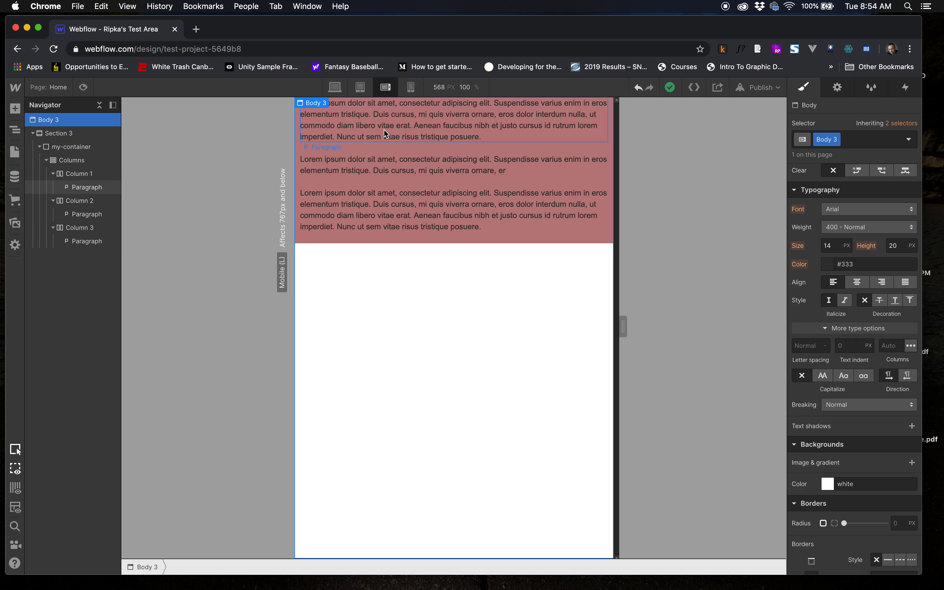
pyautogui.click(411, 87)
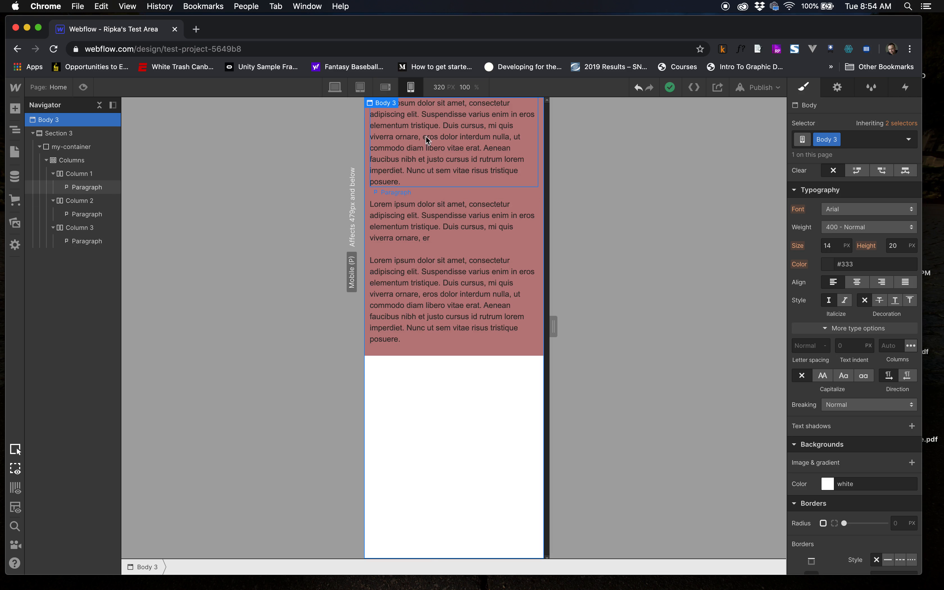
pyautogui.click(360, 87)
pyautogui.click(335, 88)
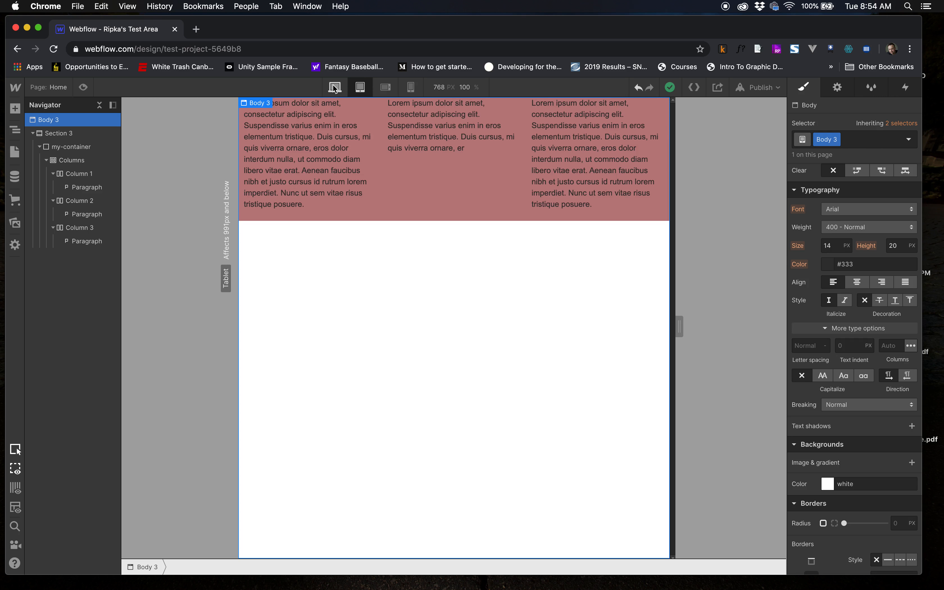
# Step: Delete the third column's paragraph and the whole Columns element from my-container
pyautogui.click(280, 146)
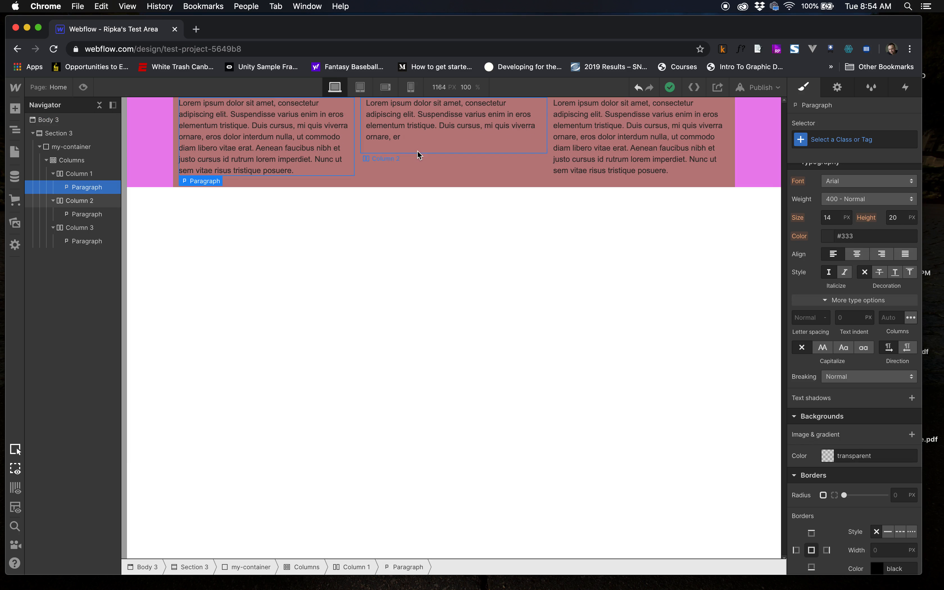
pyautogui.click(584, 138)
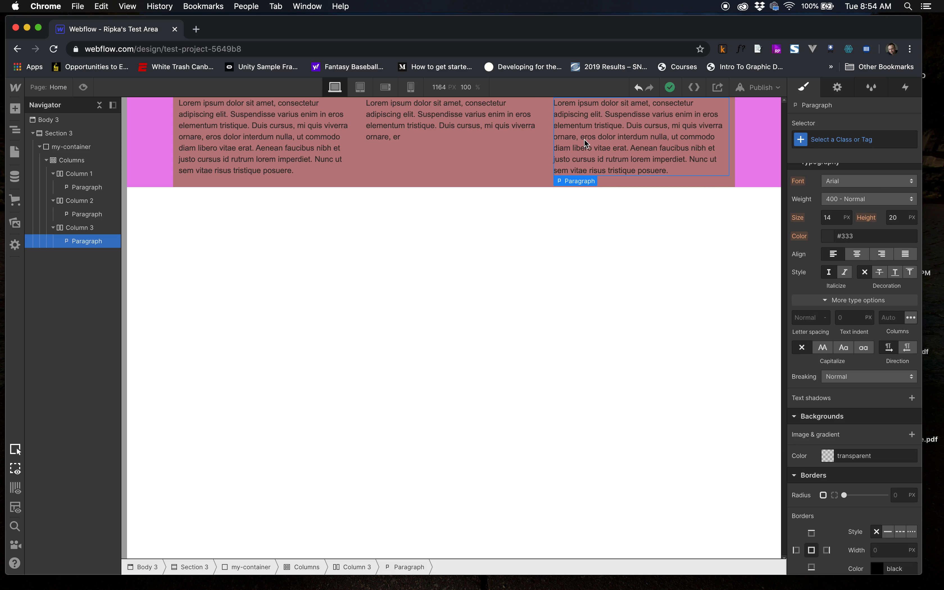
pyautogui.press('Delete')
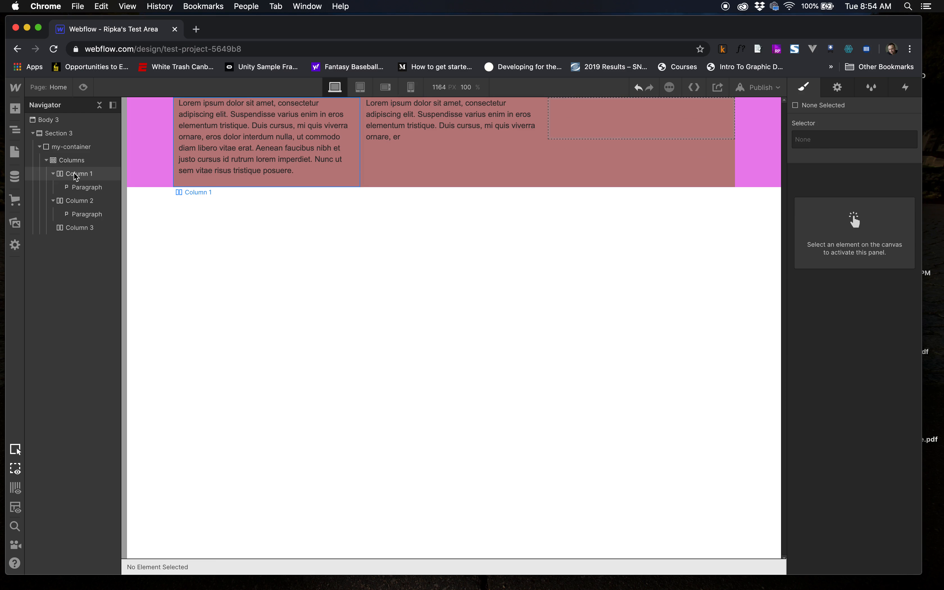
pyautogui.click(67, 161)
pyautogui.press('Delete')
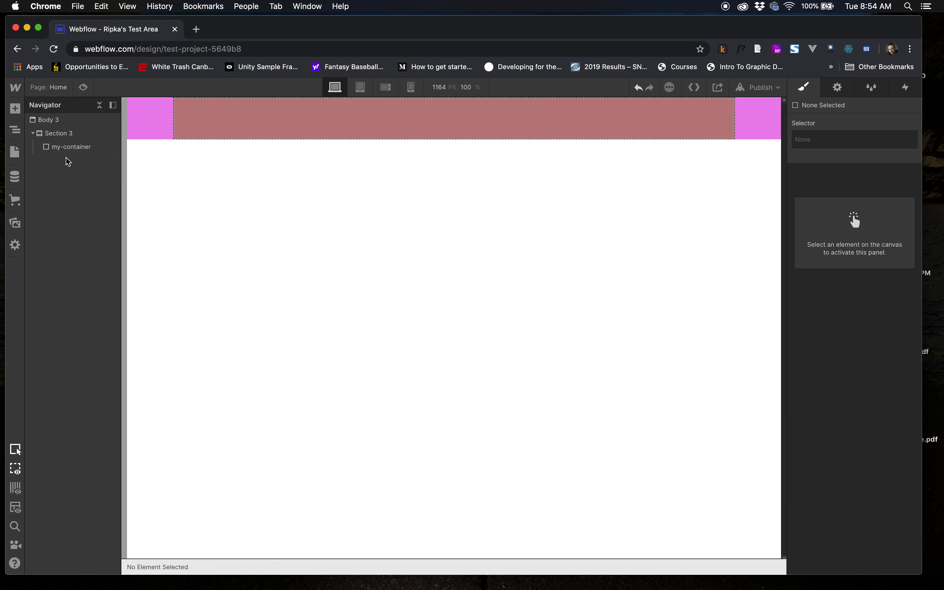
# Step: Add a div block inside the my-container div
pyautogui.click(227, 129)
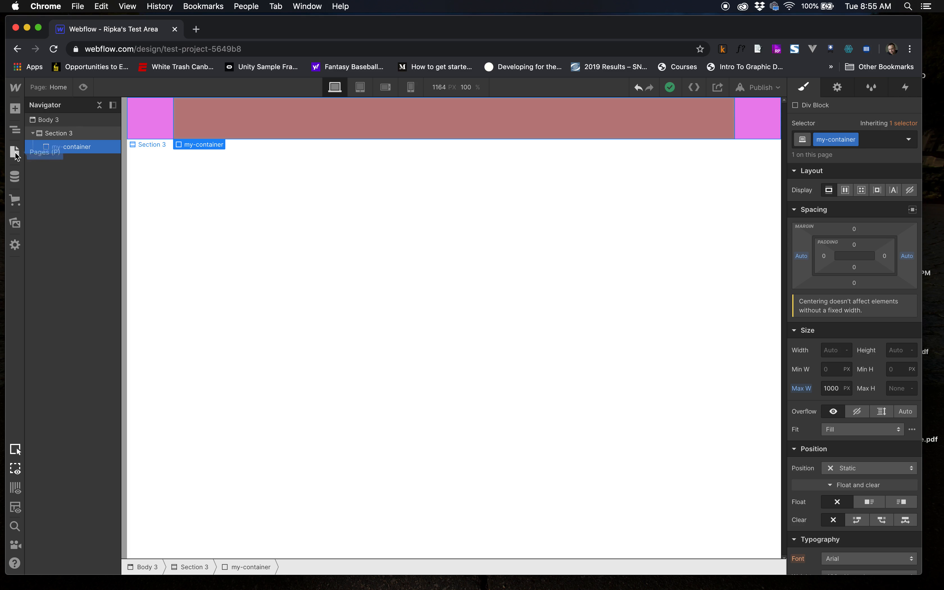
pyautogui.click(15, 110)
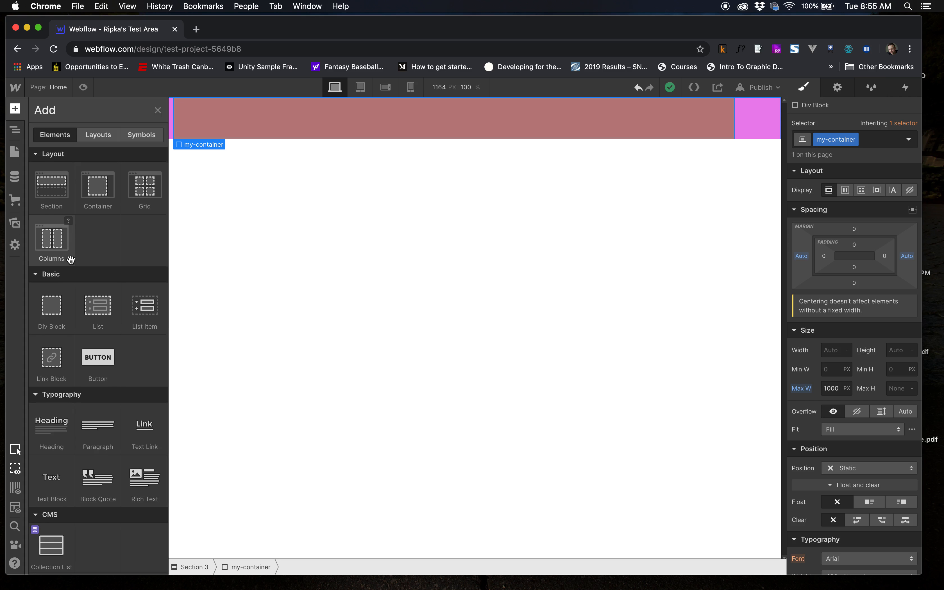
pyautogui.moveTo(57, 301); pyautogui.dragTo(255, 127)
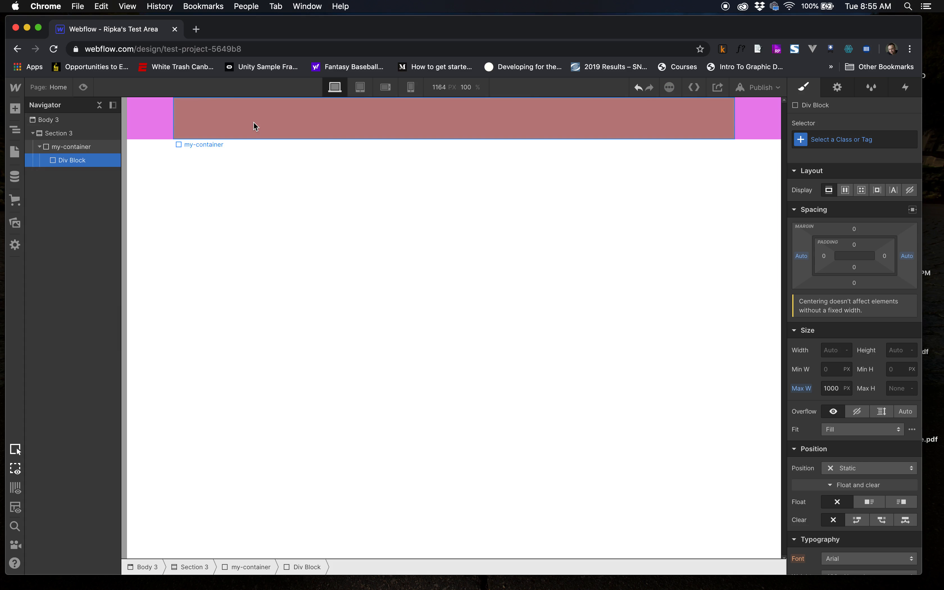
pyautogui.click(853, 142)
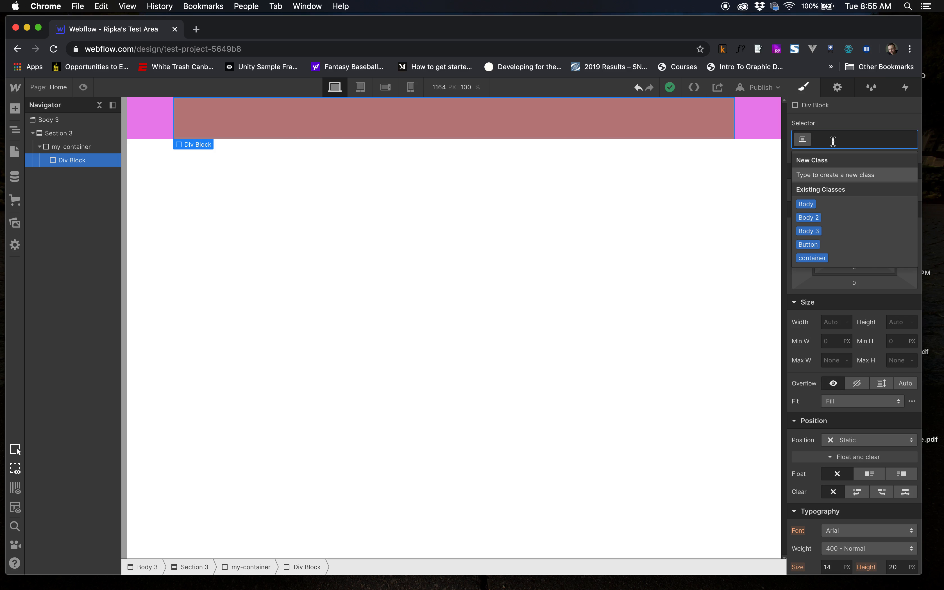
pyautogui.write('flexp')
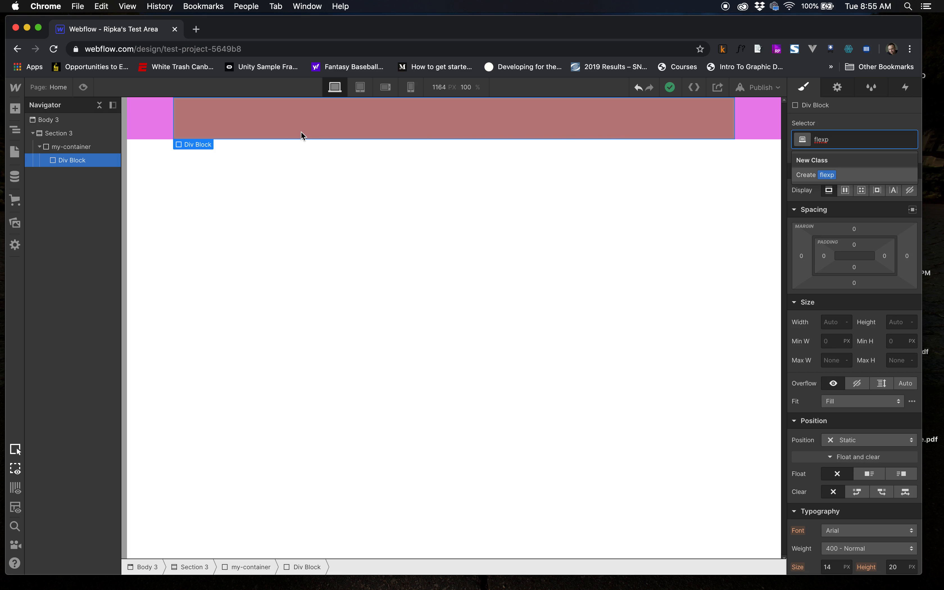
pyautogui.press('Escape')
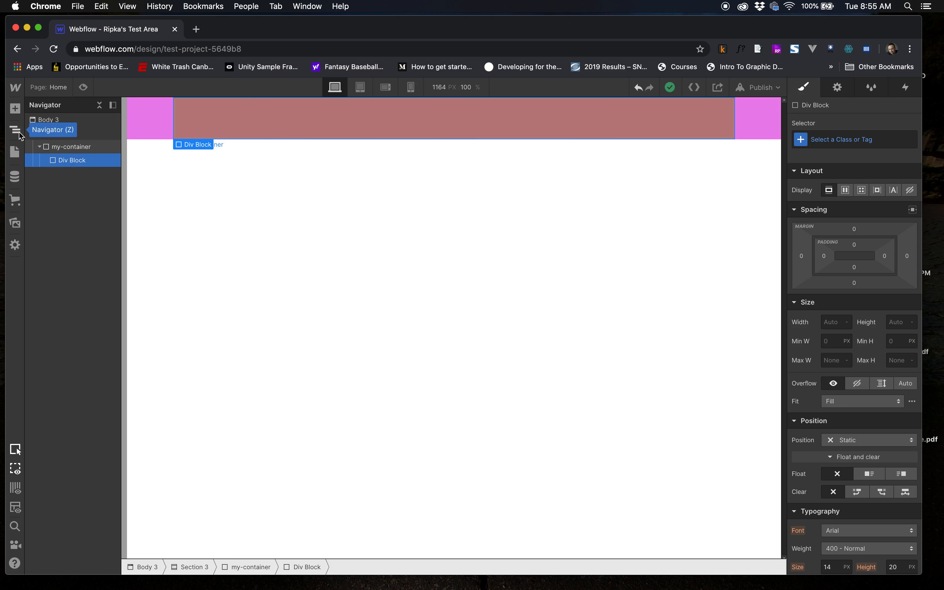
# Step: Nest three stacked div blocks inside the div block in my-container, and select that parent div block
pyautogui.click(15, 110)
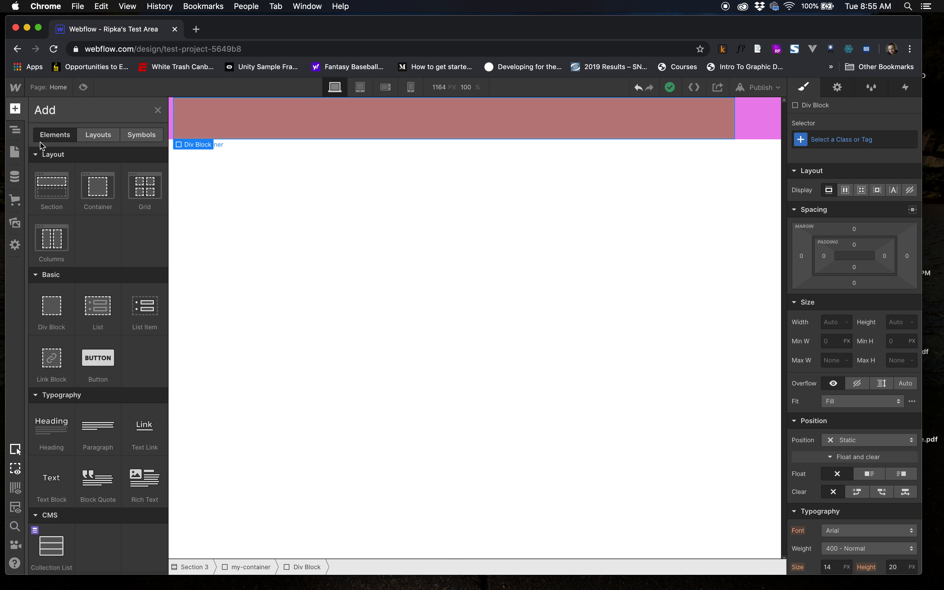
pyautogui.moveTo(89, 268); pyautogui.dragTo(250, 129)
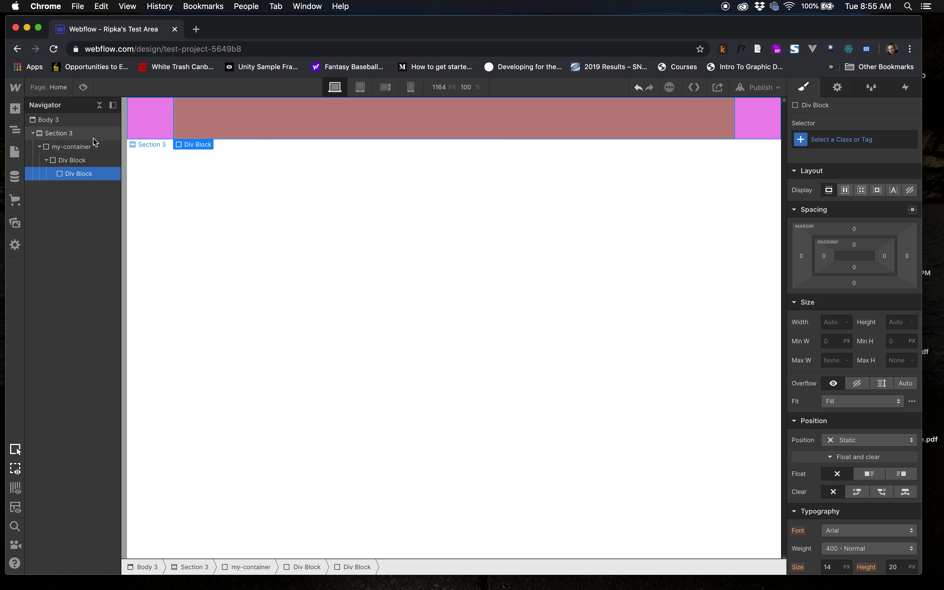
pyautogui.click(19, 111)
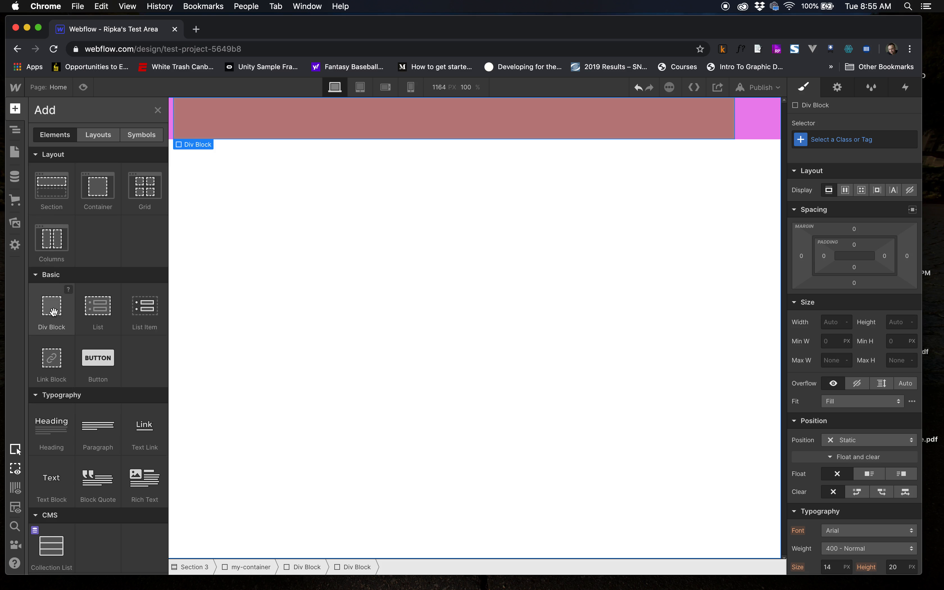
pyautogui.moveTo(53, 311); pyautogui.dragTo(249, 140)
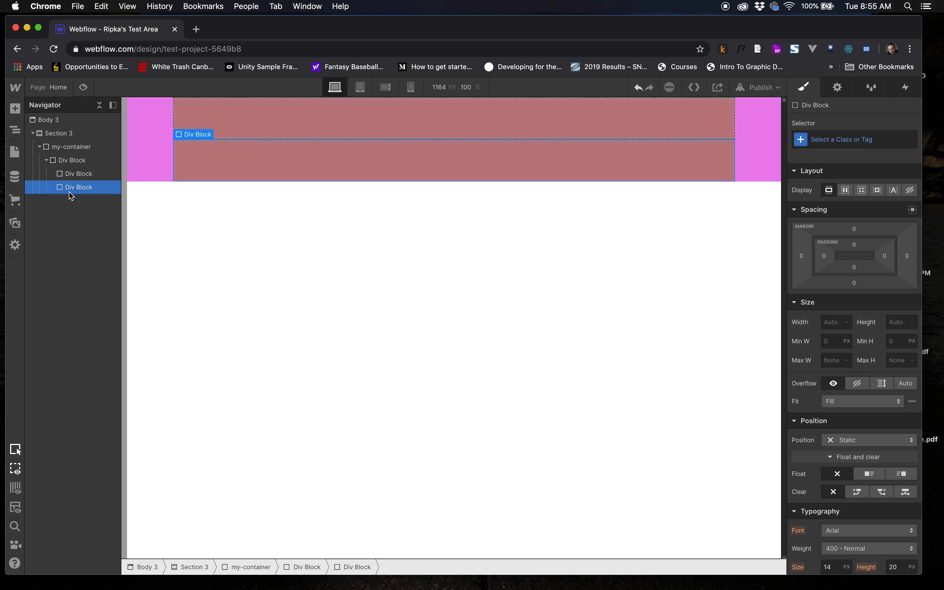
pyautogui.click(15, 108)
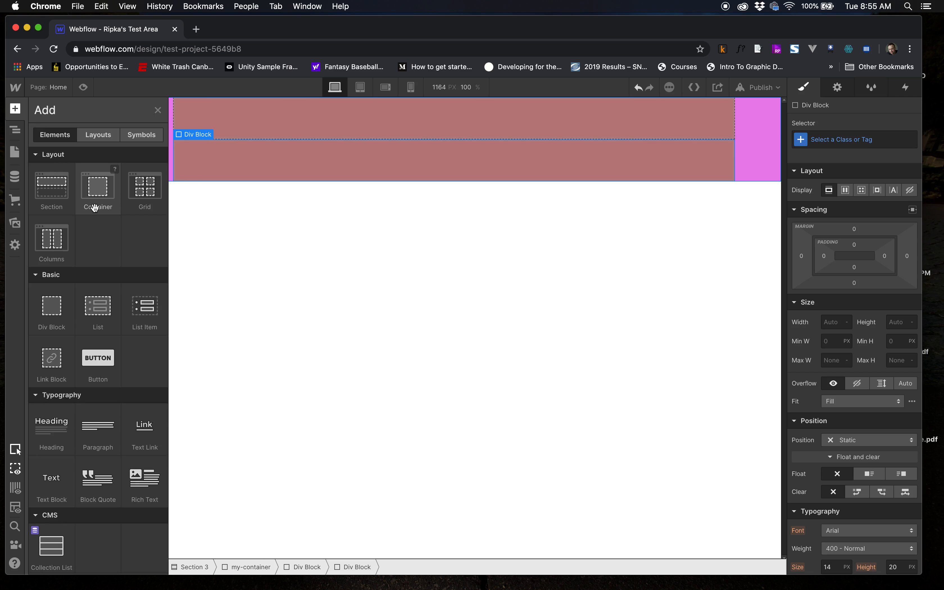
pyautogui.moveTo(55, 308); pyautogui.dragTo(254, 184)
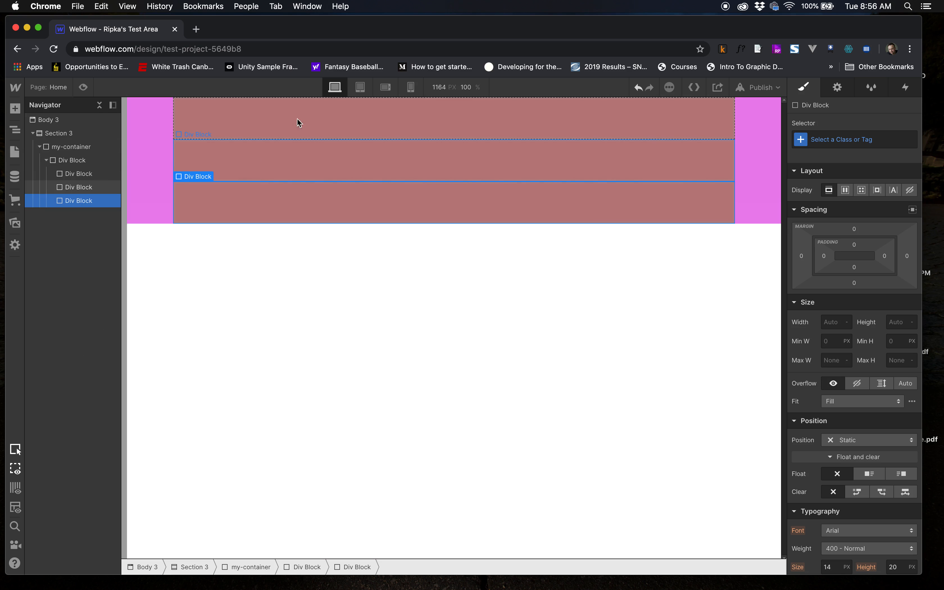
pyautogui.click(59, 162)
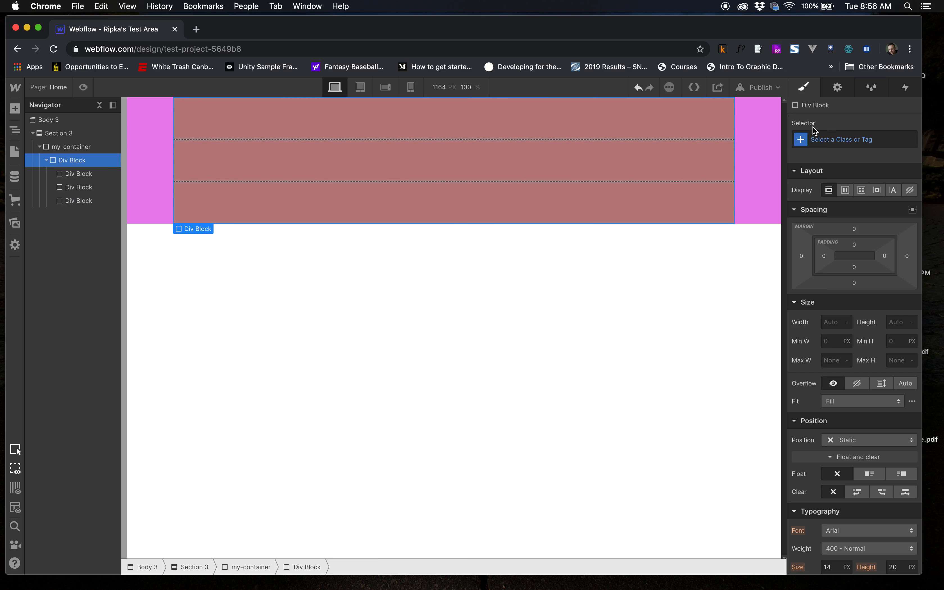
pyautogui.click(85, 149)
pyautogui.click(82, 163)
pyautogui.click(83, 174)
pyautogui.click(80, 187)
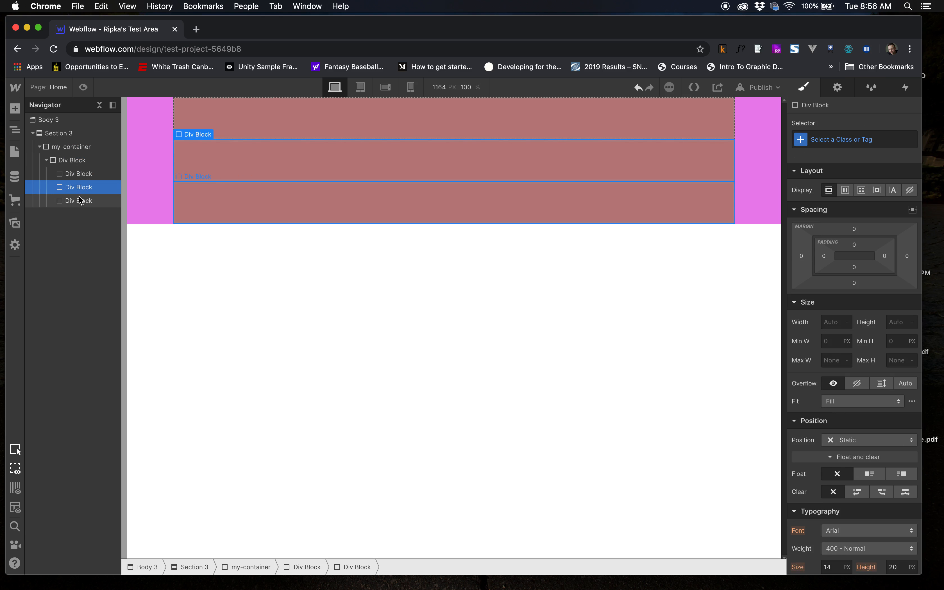
pyautogui.click(81, 201)
pyautogui.click(78, 161)
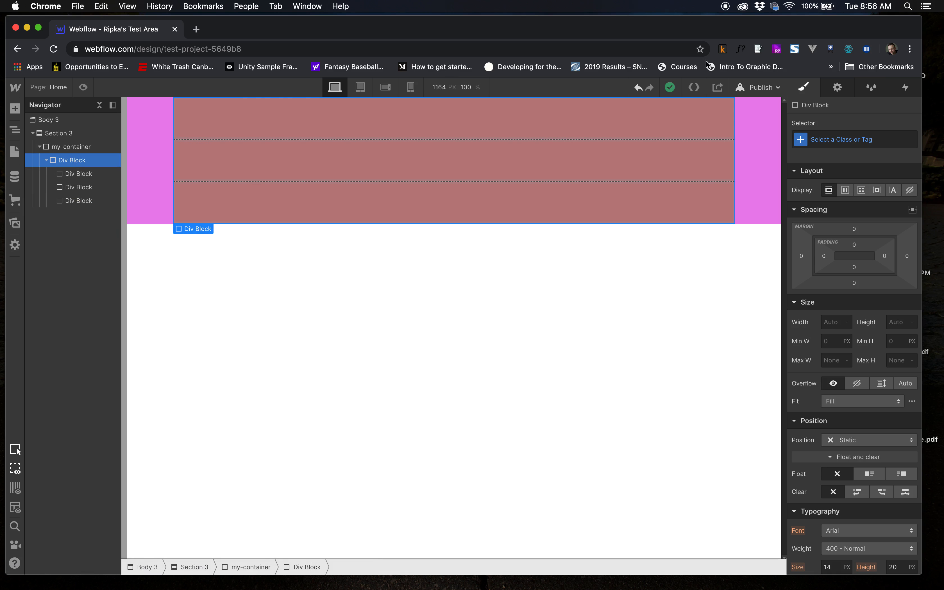
pyautogui.click(855, 139)
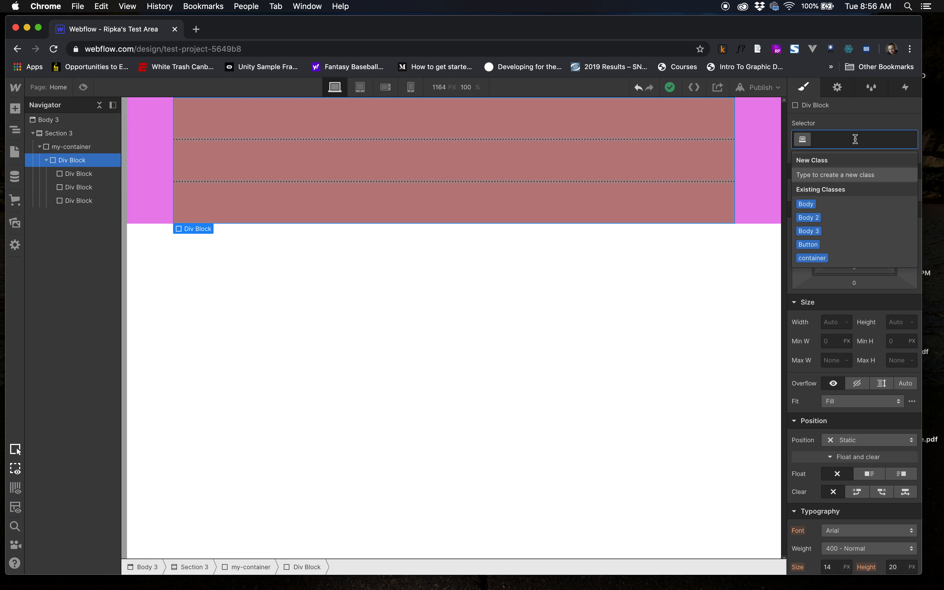
pyautogui.write('flexp')
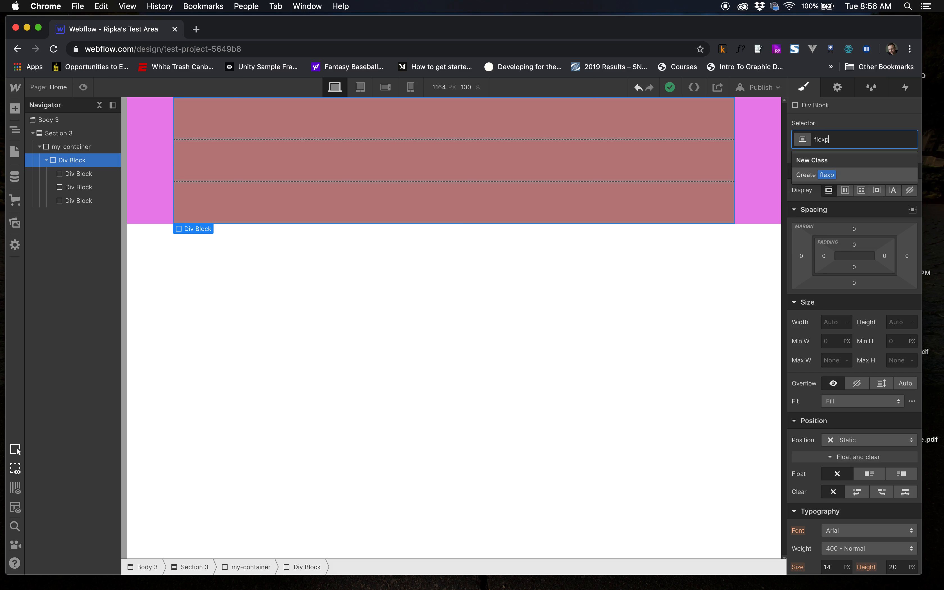
pyautogui.click(663, 318)
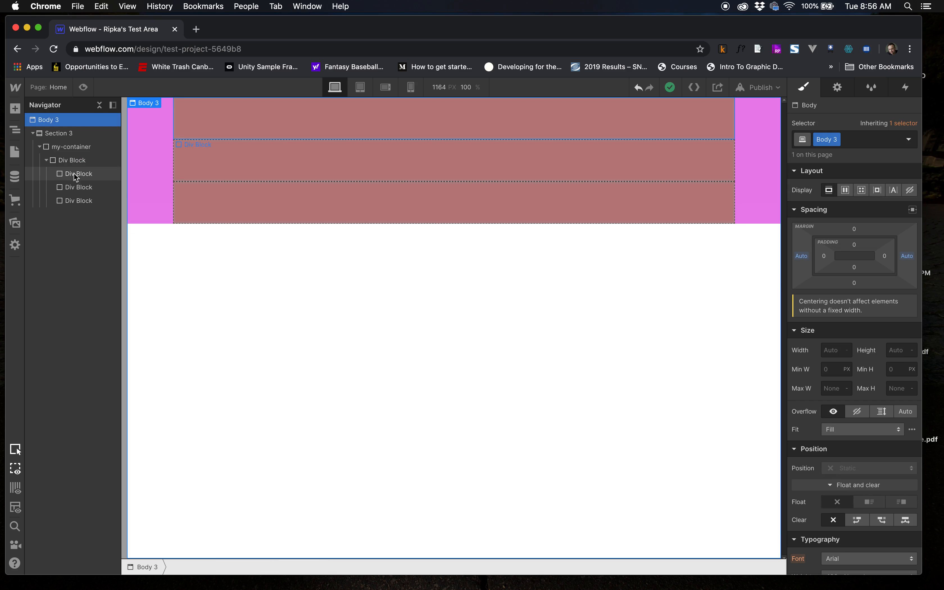
# Step: Create a class called flexi on the first of the three nested div blocks
pyautogui.click(83, 178)
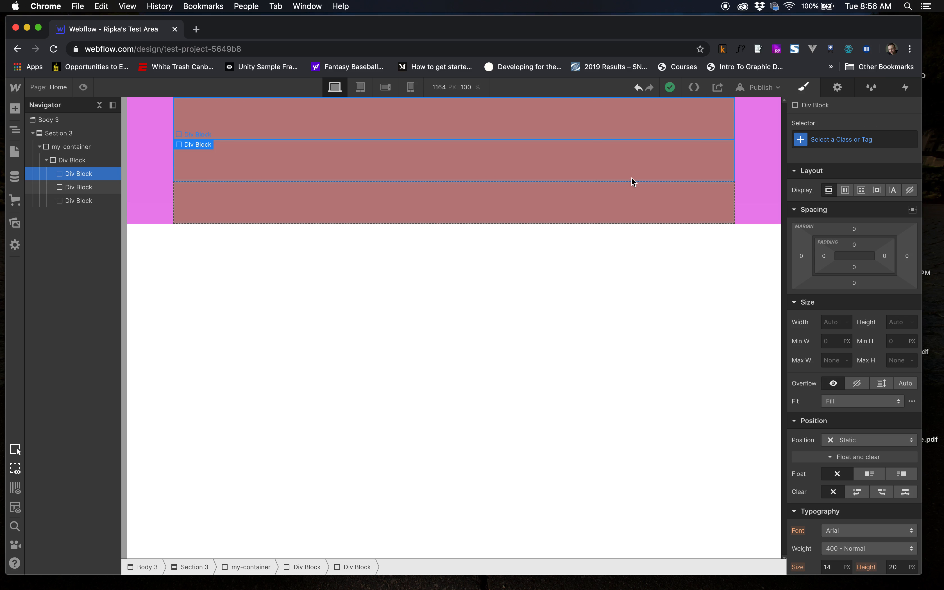
pyautogui.click(83, 202)
pyautogui.click(83, 175)
pyautogui.click(890, 139)
pyautogui.write('ex')
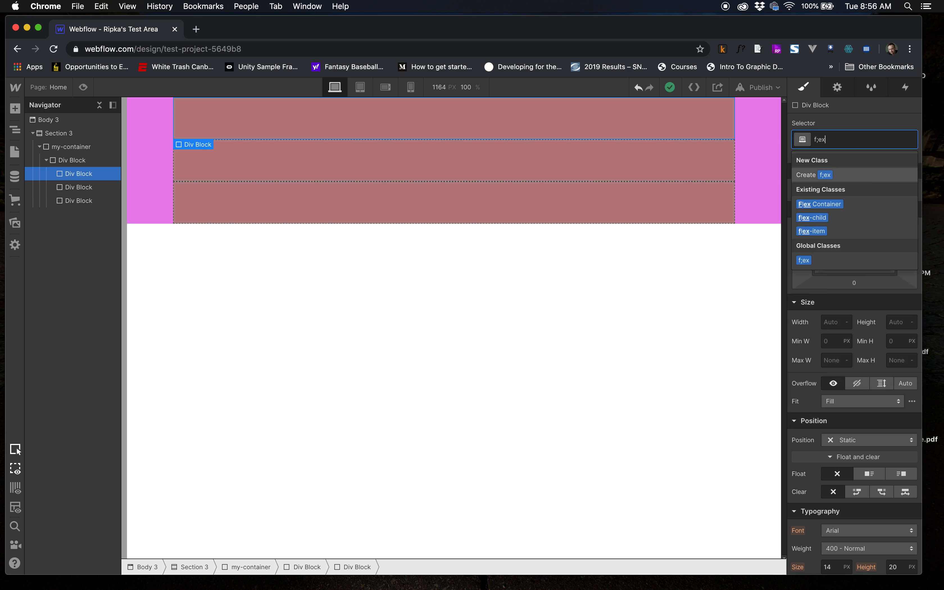
pyautogui.press('BackSpace')
pyautogui.press('BackSpace')
pyautogui.press('BackSpace')
pyautogui.write('lexi')
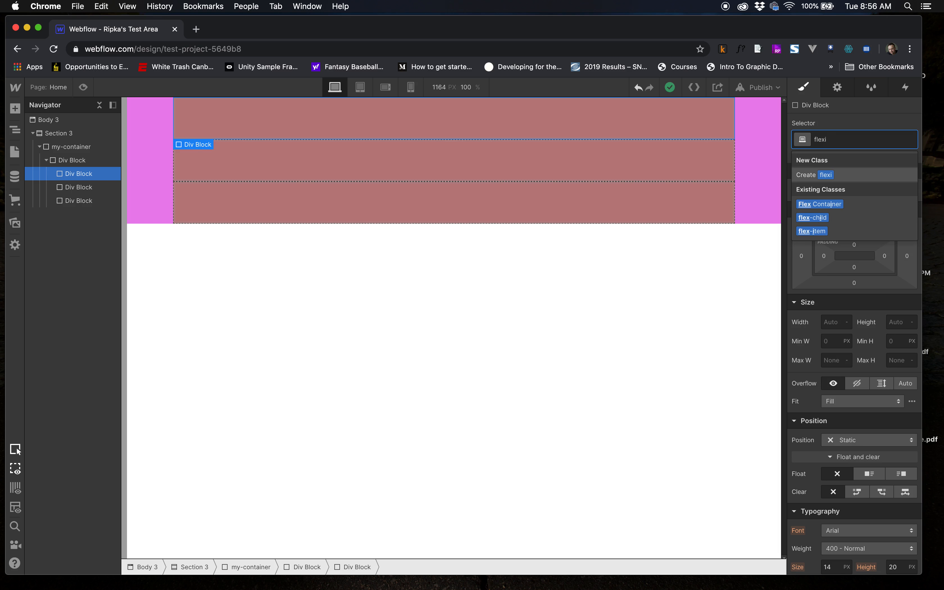
pyautogui.press('Return')
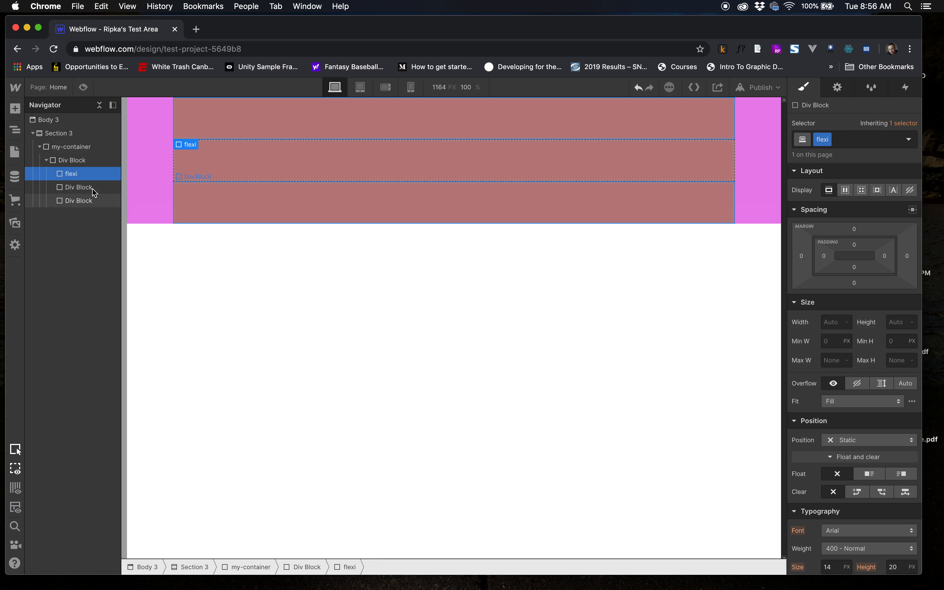
# Step: Apply the flexi class to the second and third nested div blocks
pyautogui.click(62, 190)
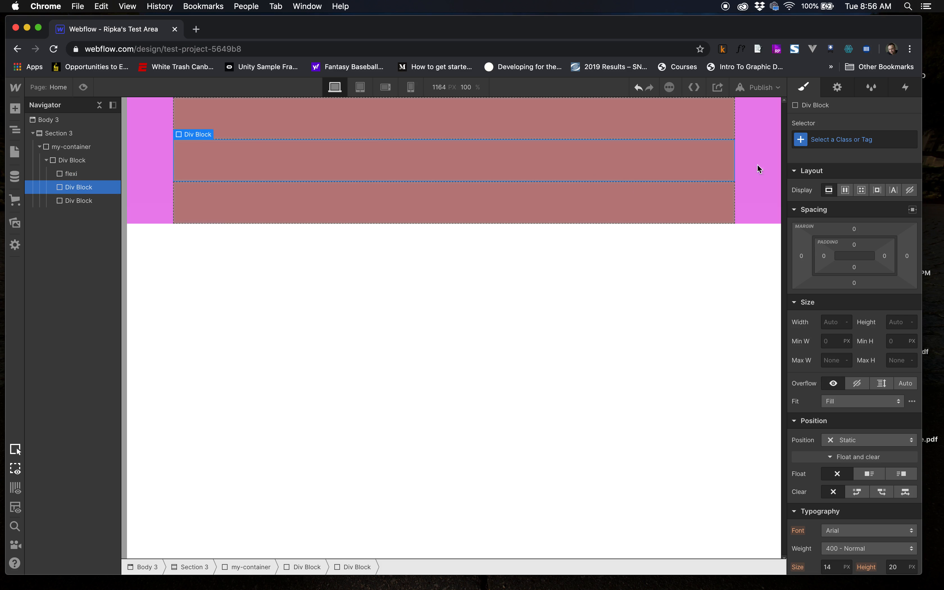
pyautogui.click(842, 139)
pyautogui.write('flexi')
pyautogui.press('Return')
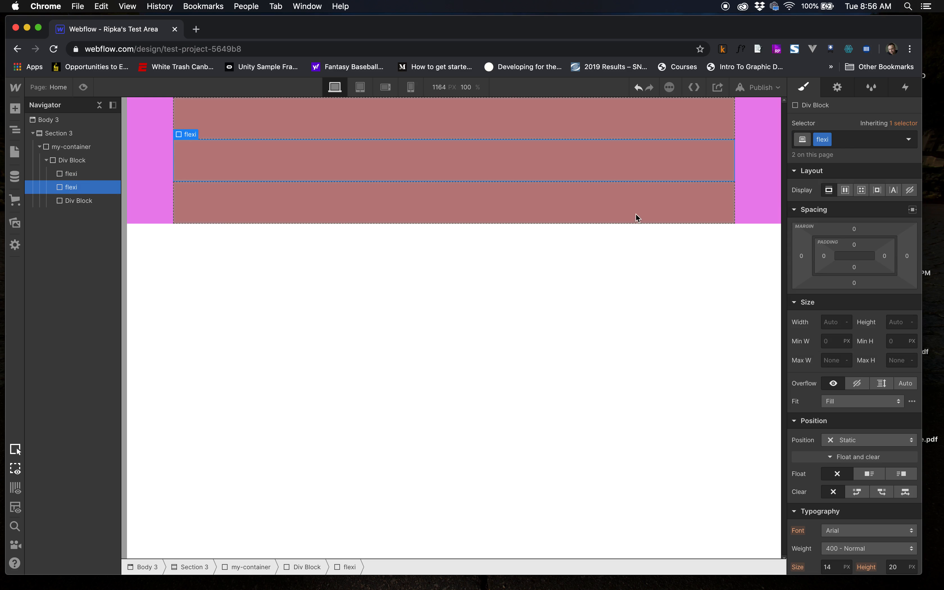
pyautogui.click(78, 202)
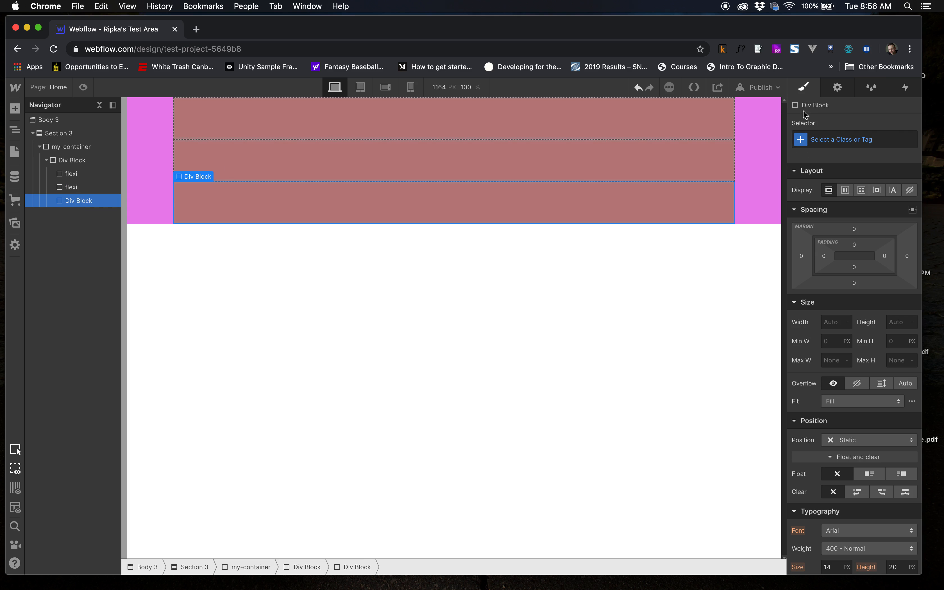
pyautogui.click(843, 140)
pyautogui.write('flexio')
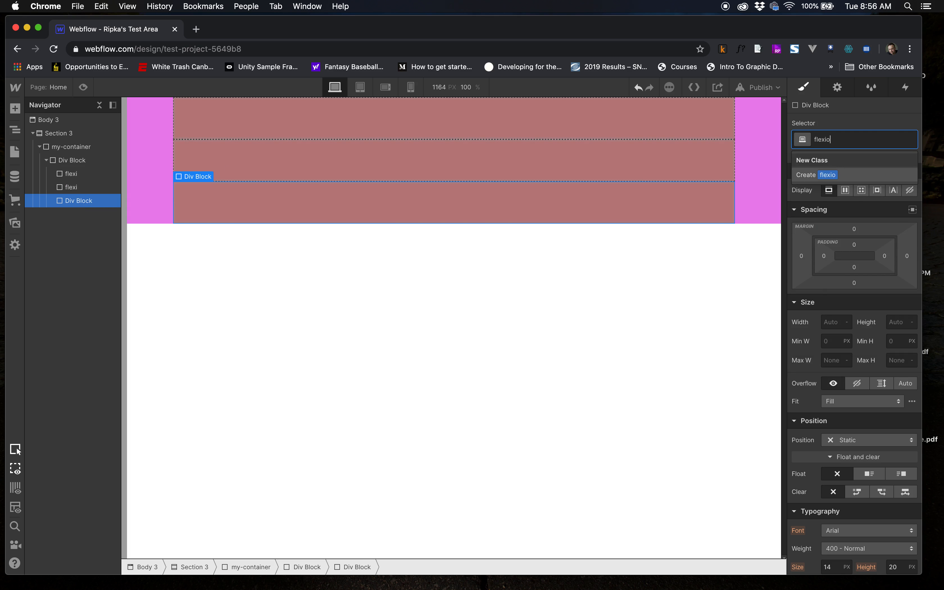
pyautogui.press('BackSpace')
pyautogui.press('Return')
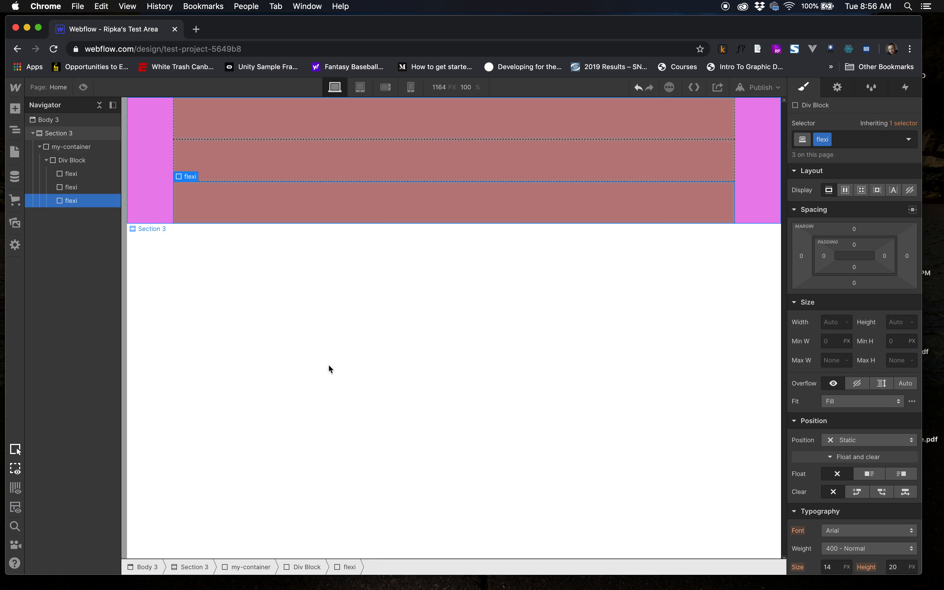
# Step: Create a class called flexp on the parent div block that holds the three flexi blocks
pyautogui.click(81, 164)
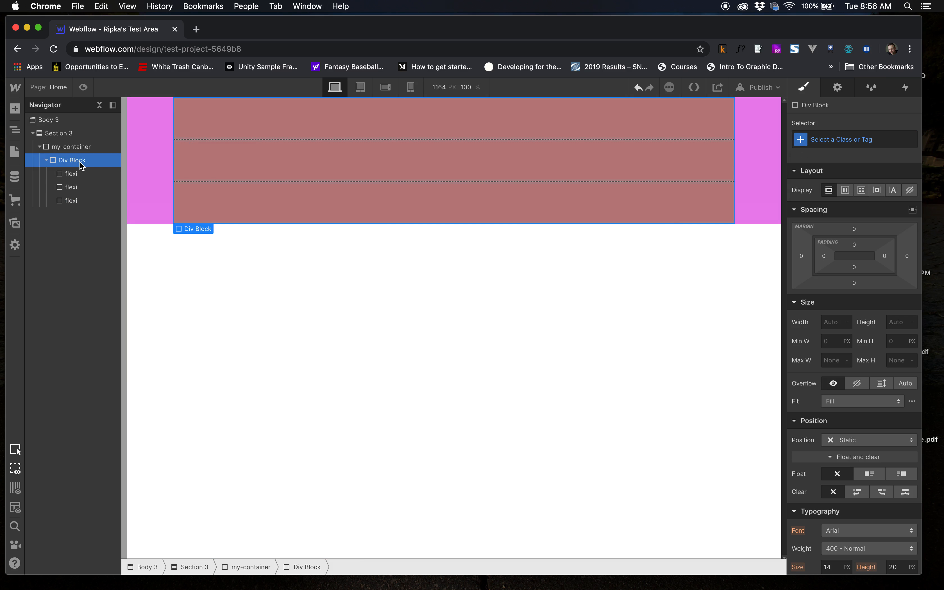
pyautogui.click(871, 140)
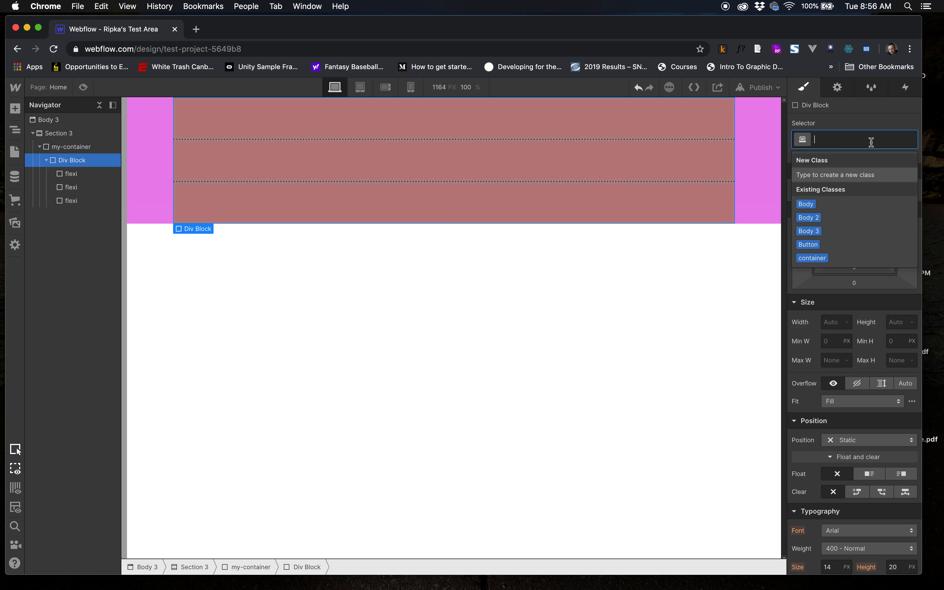
pyautogui.write('flexp')
pyautogui.press('Return')
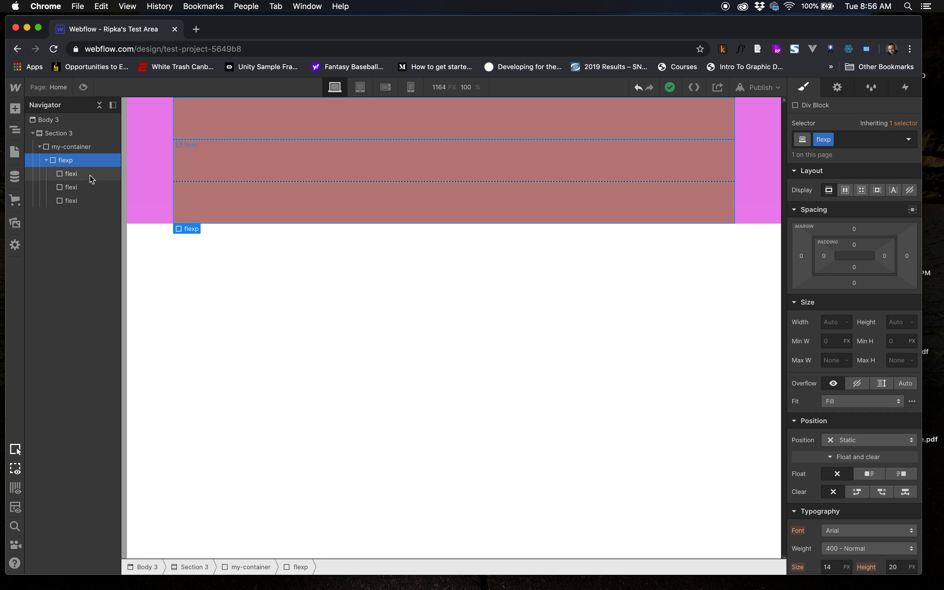
# Step: Set the flexp block's display to Flex so its child blocks line up horizontally
pyautogui.click(79, 173)
pyautogui.click(68, 161)
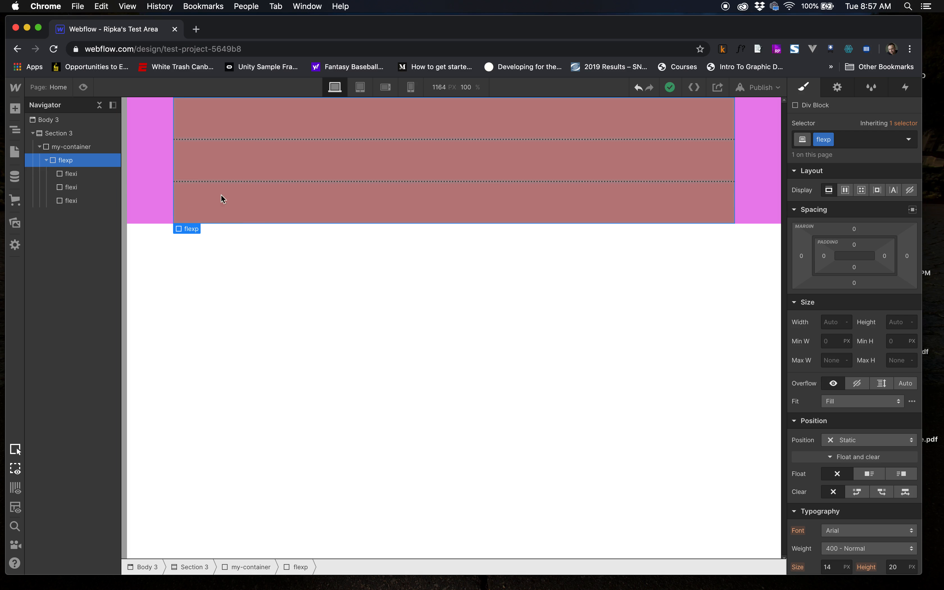
pyautogui.click(846, 189)
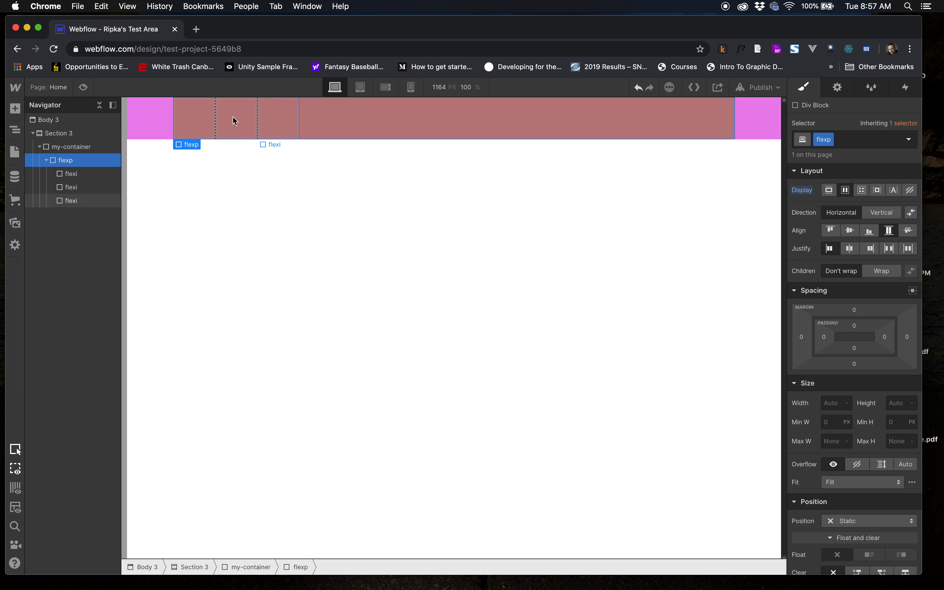
# Step: Try setting the width of the empty flexi div blocks to 33.33%
pyautogui.click(72, 174)
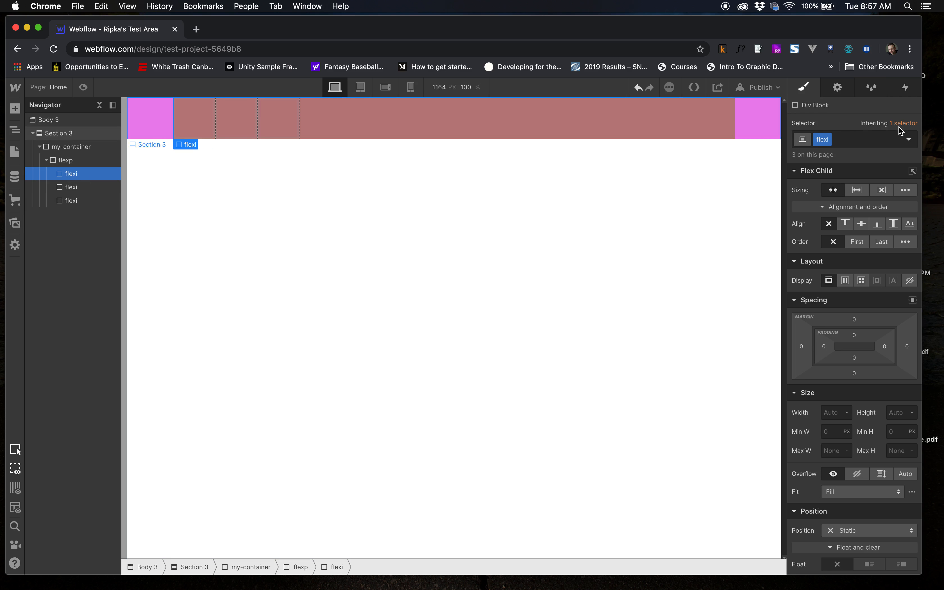
pyautogui.scroll(-3, 843, 292)
pyautogui.scroll(-2, 842, 291)
pyautogui.click(833, 321)
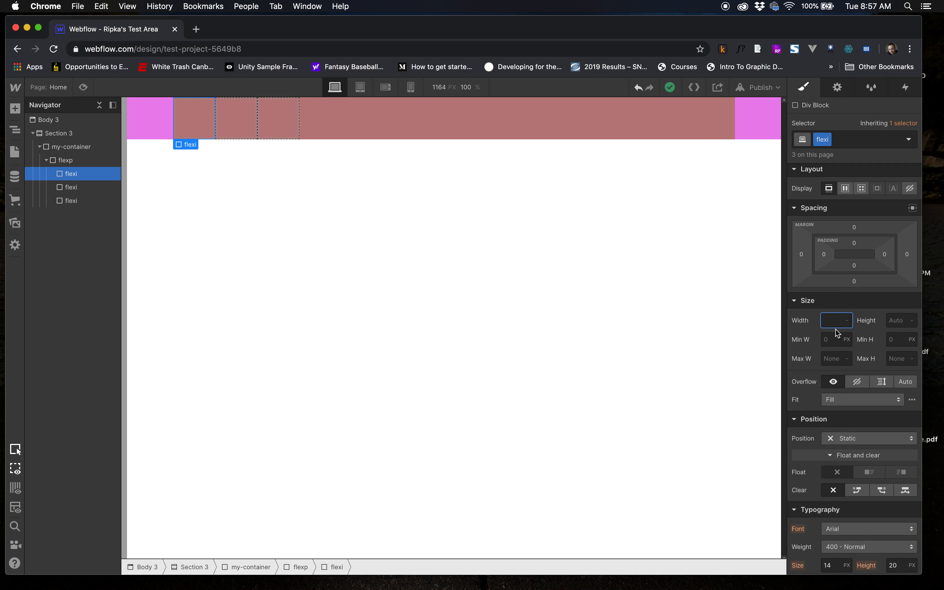
pyautogui.scroll(1, 837, 333)
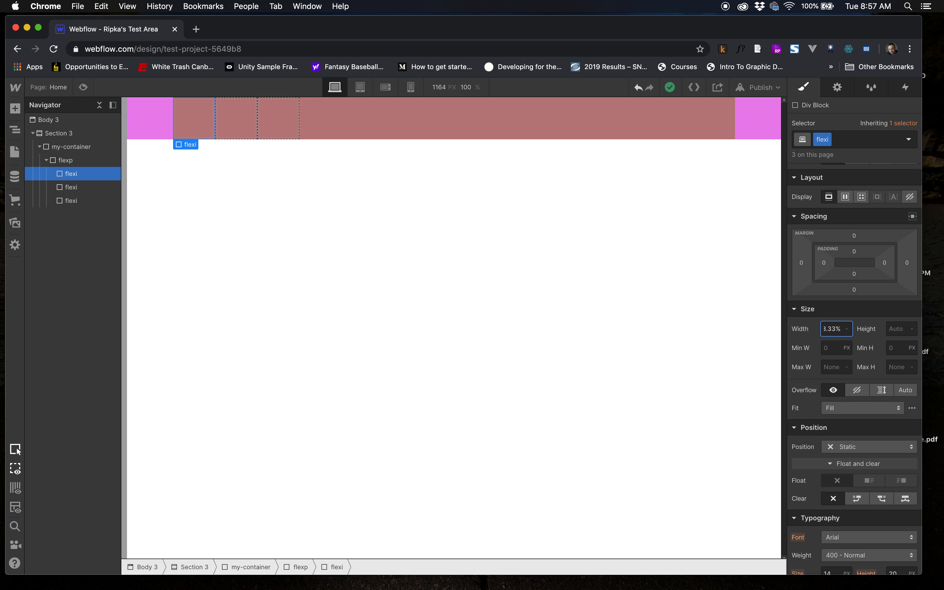
pyautogui.write('33.33%')
pyautogui.press('Return')
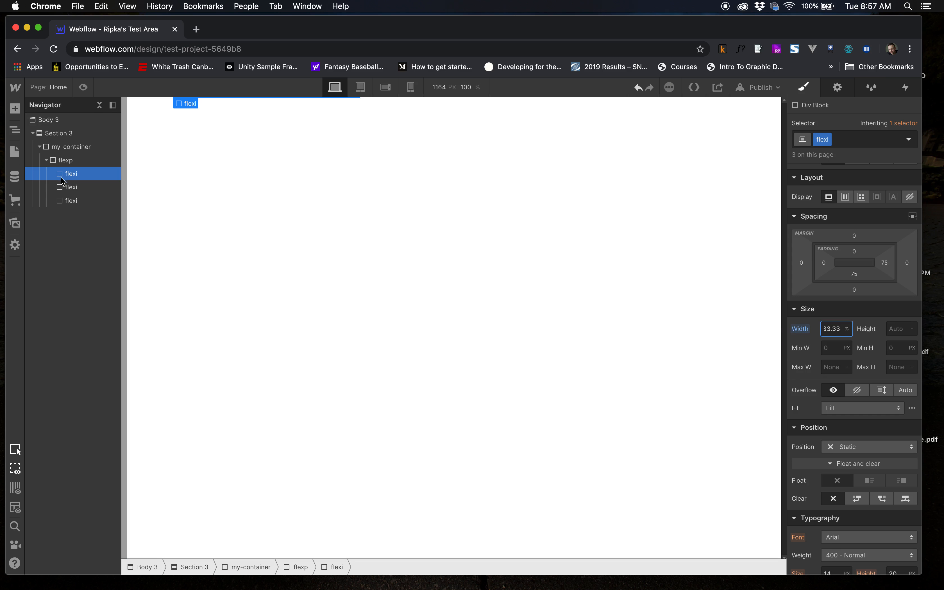
# Step: Check the other flexi blocks and undo the last width change
pyautogui.click(66, 187)
pyautogui.click(65, 201)
pyautogui.click(71, 179)
pyautogui.press('super+z')
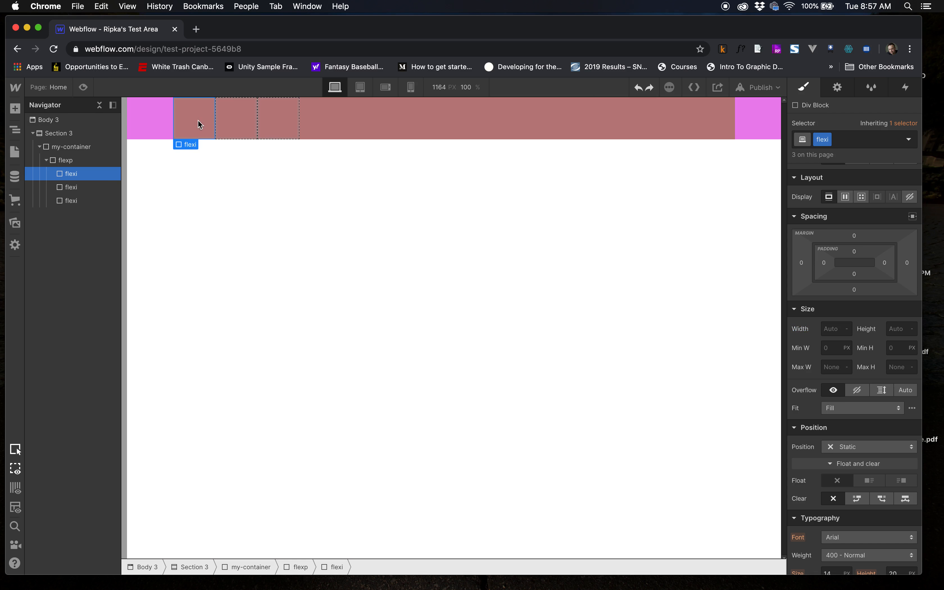
# Step: Place a paragraph element inside each of the three flexi div blocks
pyautogui.click(15, 109)
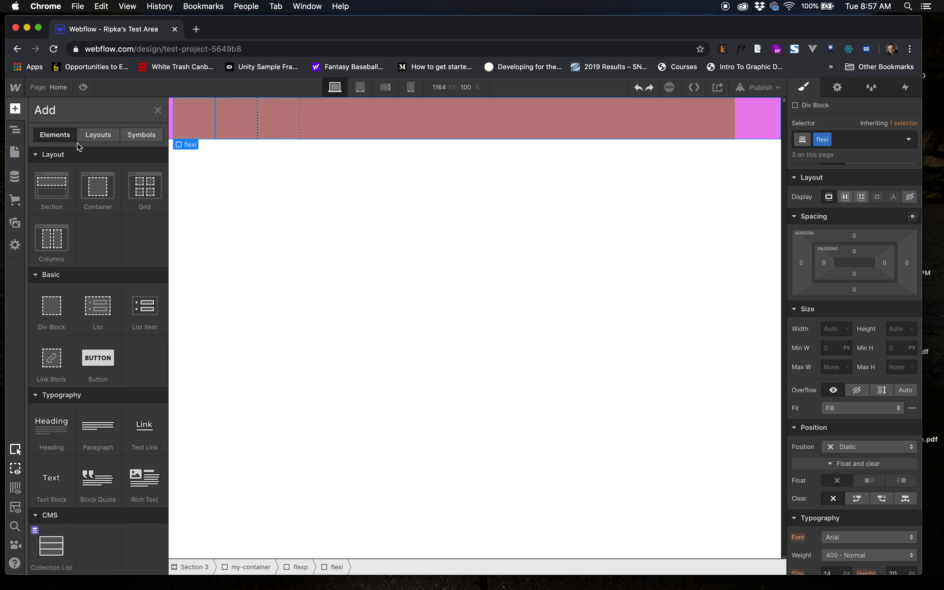
pyautogui.scroll(-5, 67, 273)
pyautogui.moveTo(98, 330); pyautogui.dragTo(204, 119)
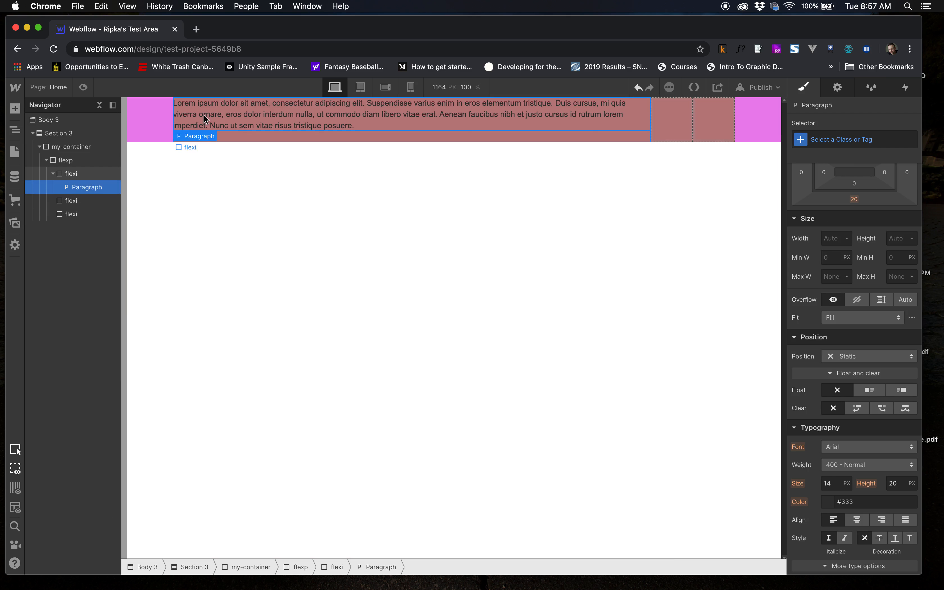
pyautogui.click(17, 114)
pyautogui.scroll(-1, 72, 324)
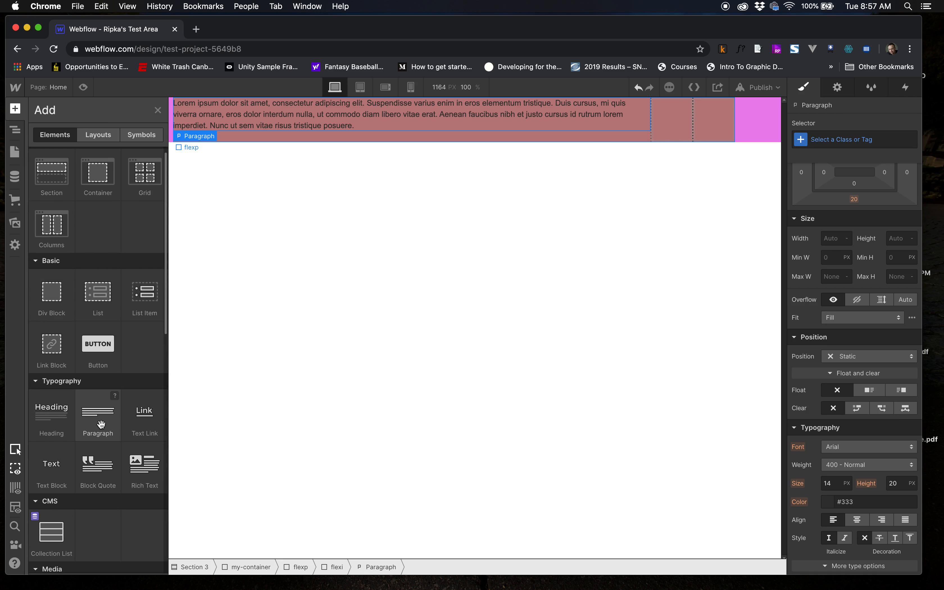
pyautogui.moveTo(101, 424); pyautogui.dragTo(678, 112)
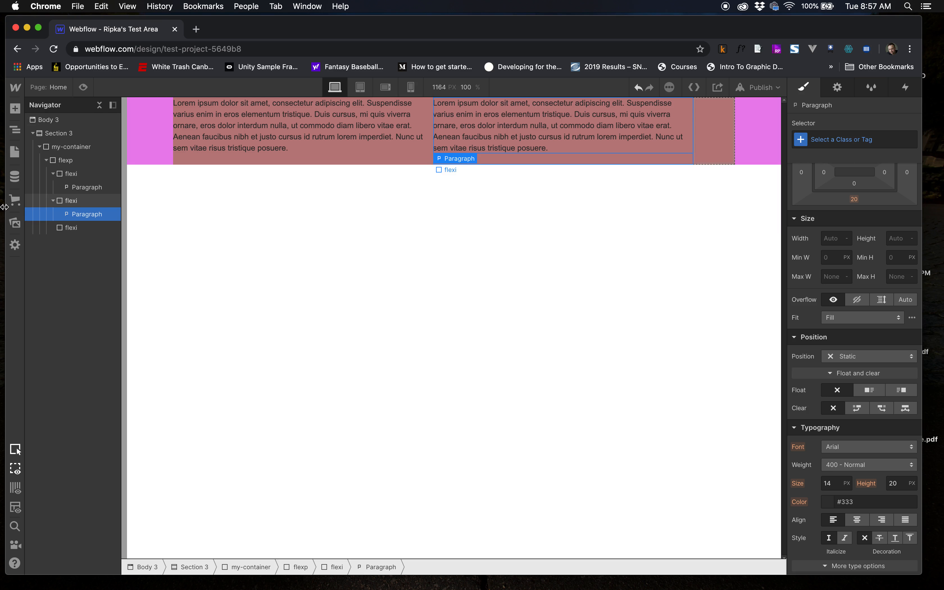
pyautogui.click(15, 111)
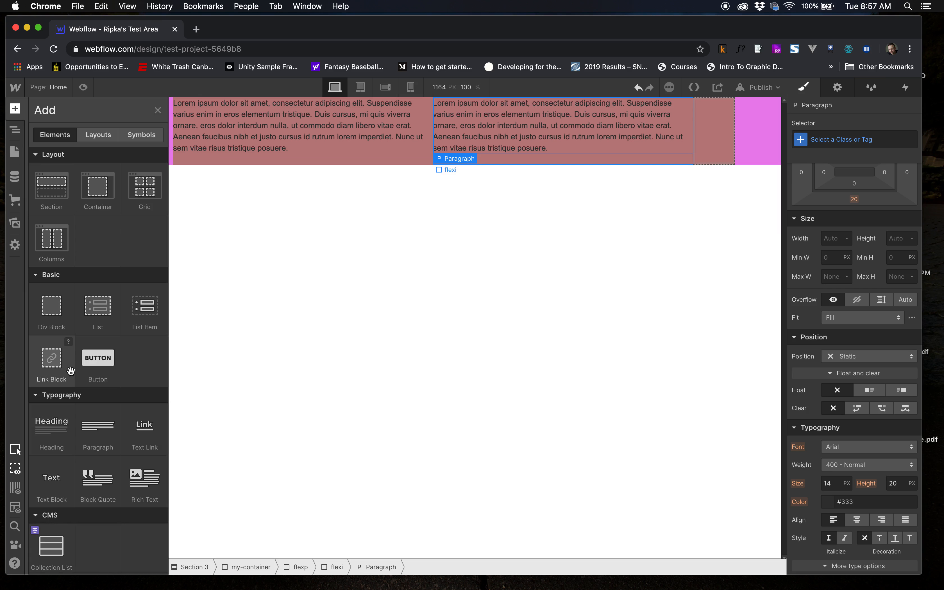
pyautogui.moveTo(95, 441); pyautogui.dragTo(630, 152)
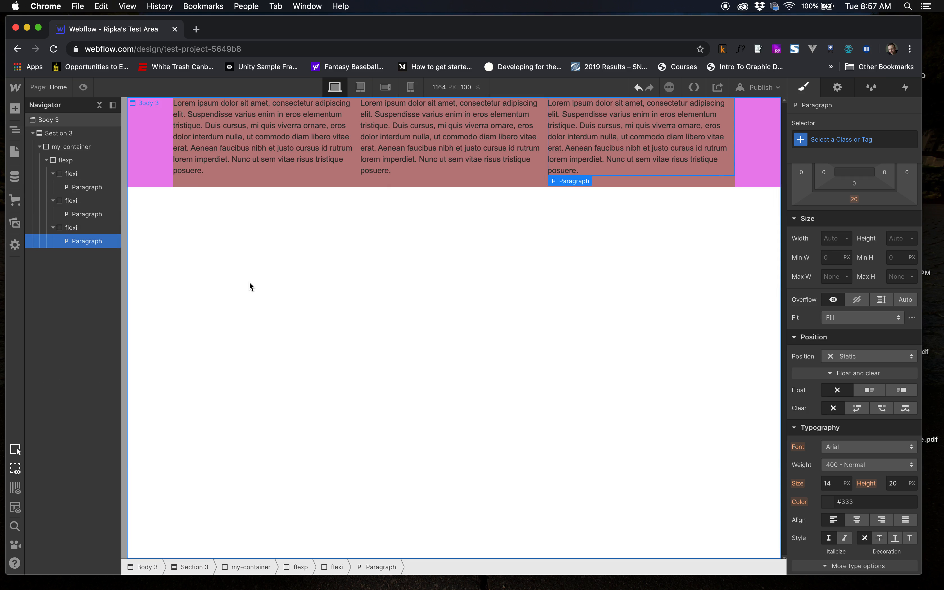
# Step: Set the flexi class width to 33.33% and check that the second and third blocks share it
pyautogui.click(69, 175)
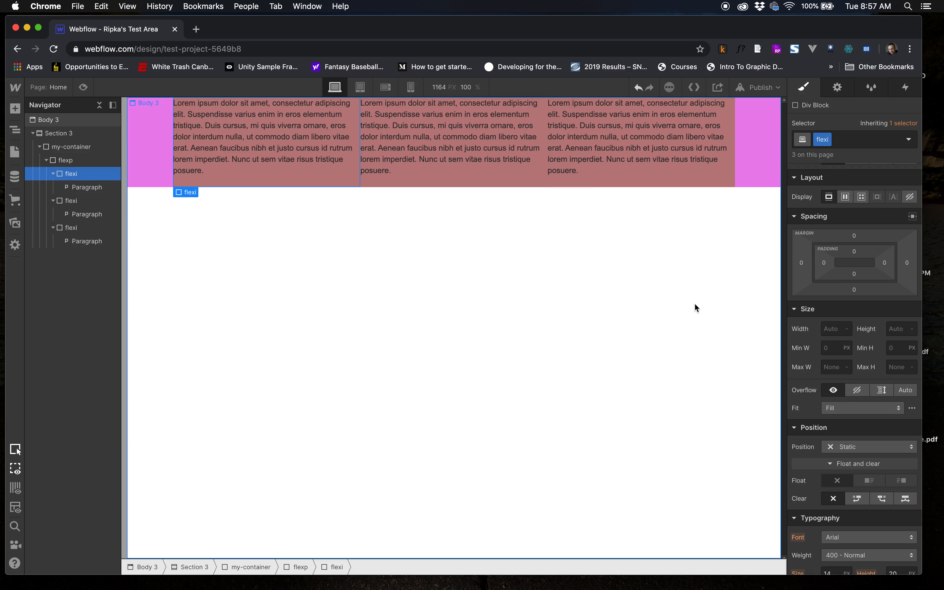
pyautogui.click(828, 330)
pyautogui.press('Return')
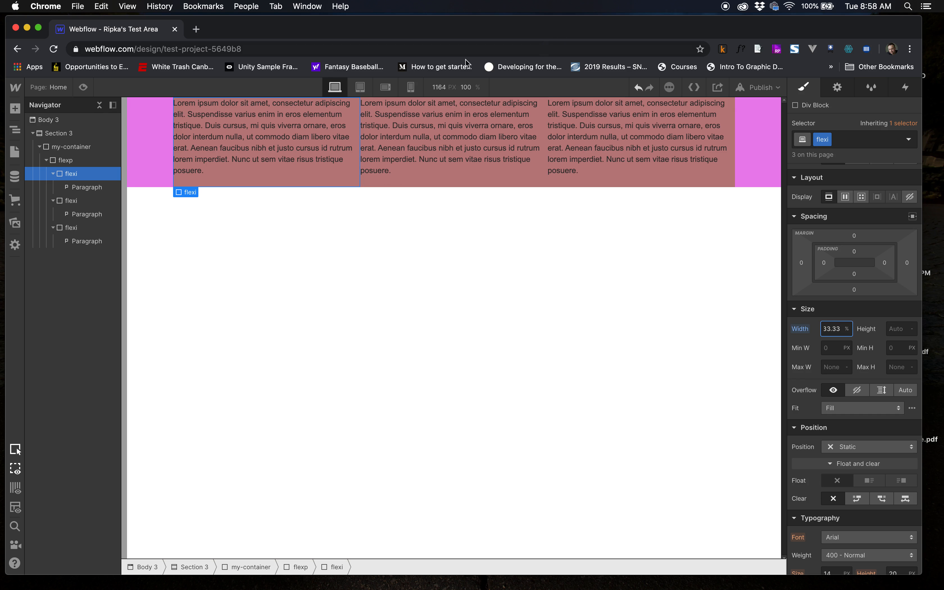
pyautogui.click(71, 200)
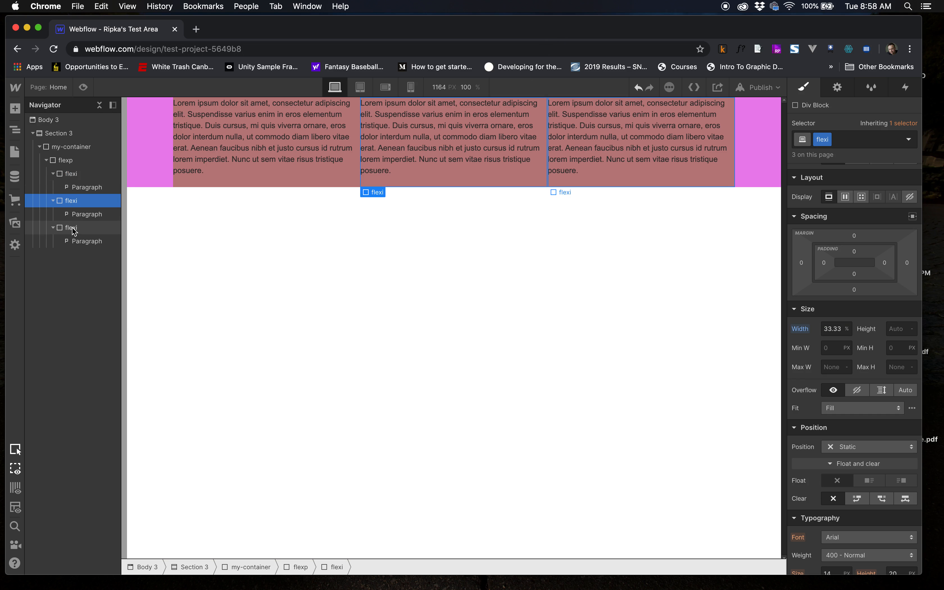
pyautogui.click(71, 227)
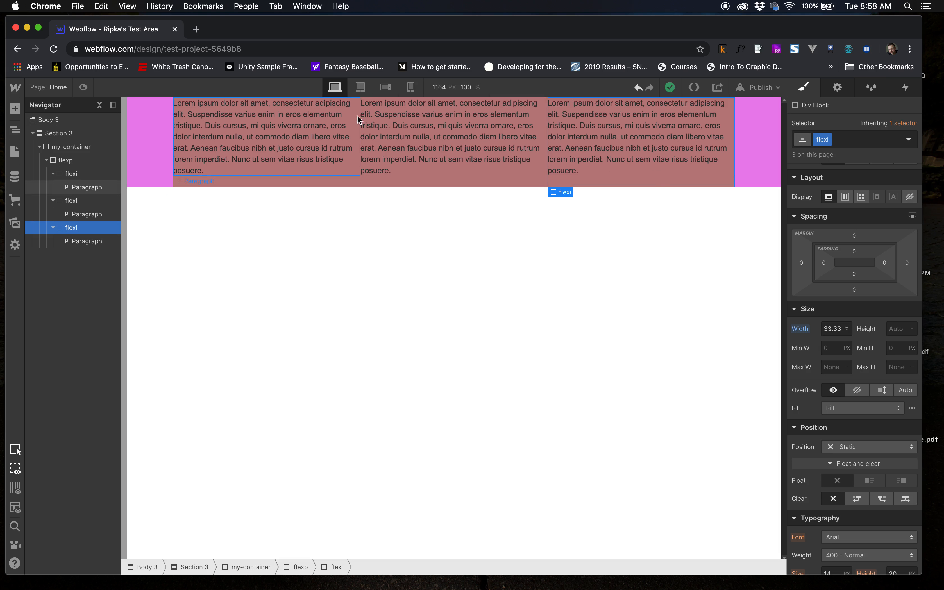
# Step: Preview the three flexi columns at the tablet, mobile landscape and mobile portrait breakpoints and return to desktop
pyautogui.click(360, 87)
pyautogui.click(386, 88)
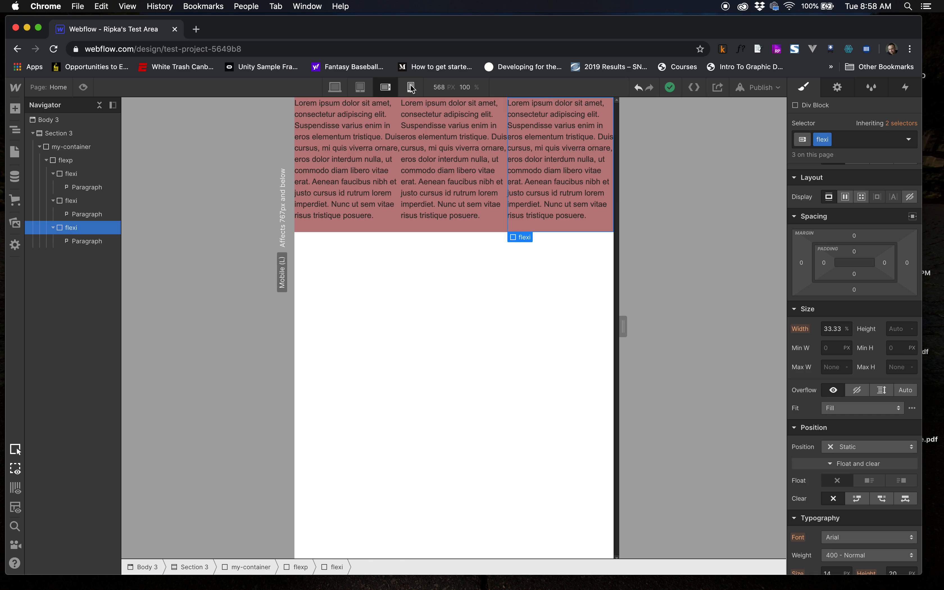
pyautogui.click(411, 88)
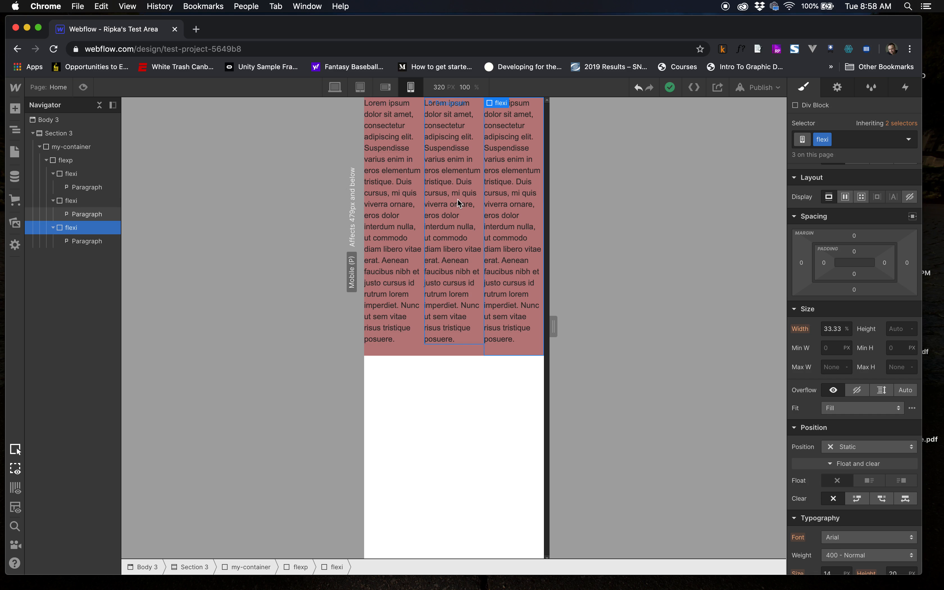
pyautogui.click(386, 87)
pyautogui.click(360, 87)
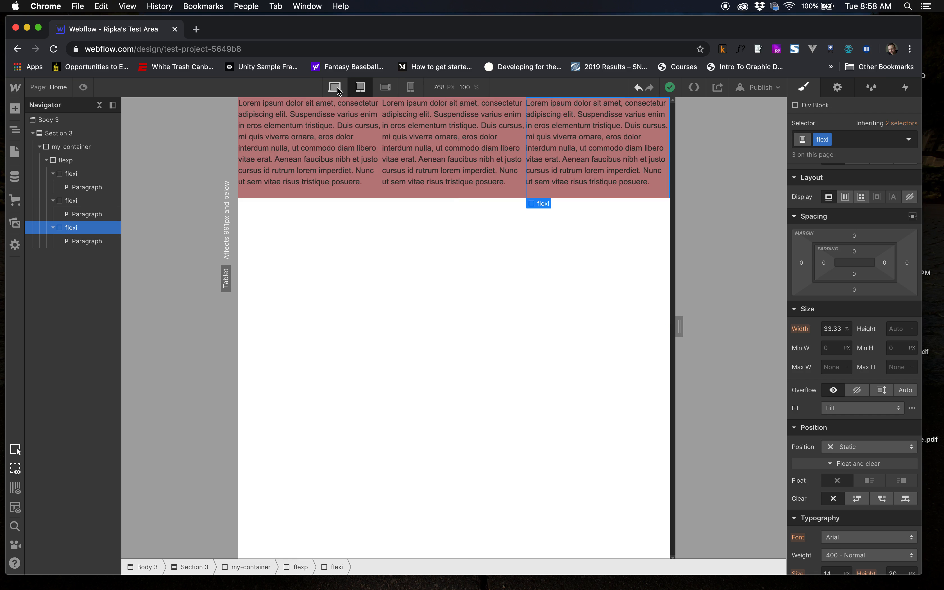
pyautogui.click(335, 87)
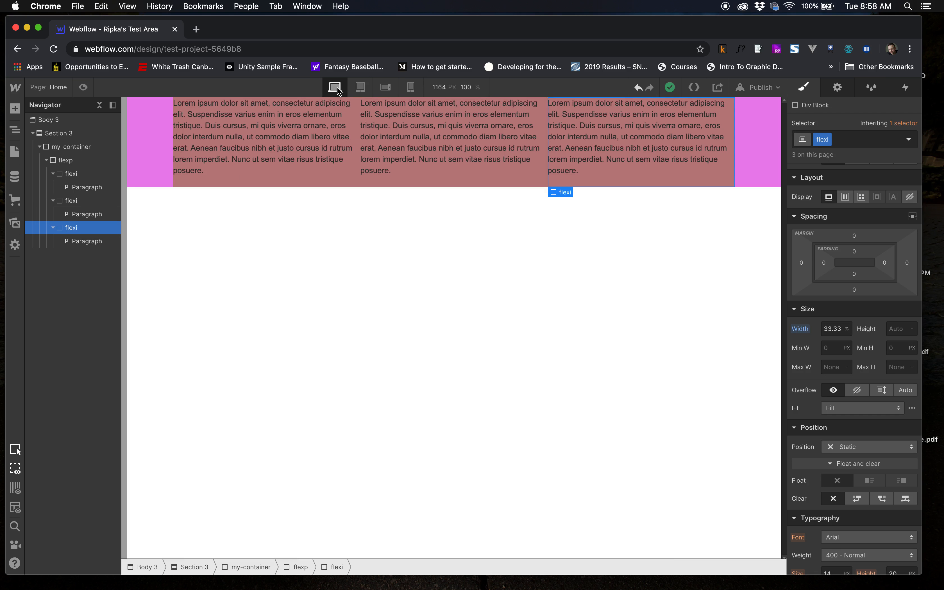
# Step: Try setting the flexi class width to 100% at the mobile landscape breakpoint
pyautogui.click(385, 87)
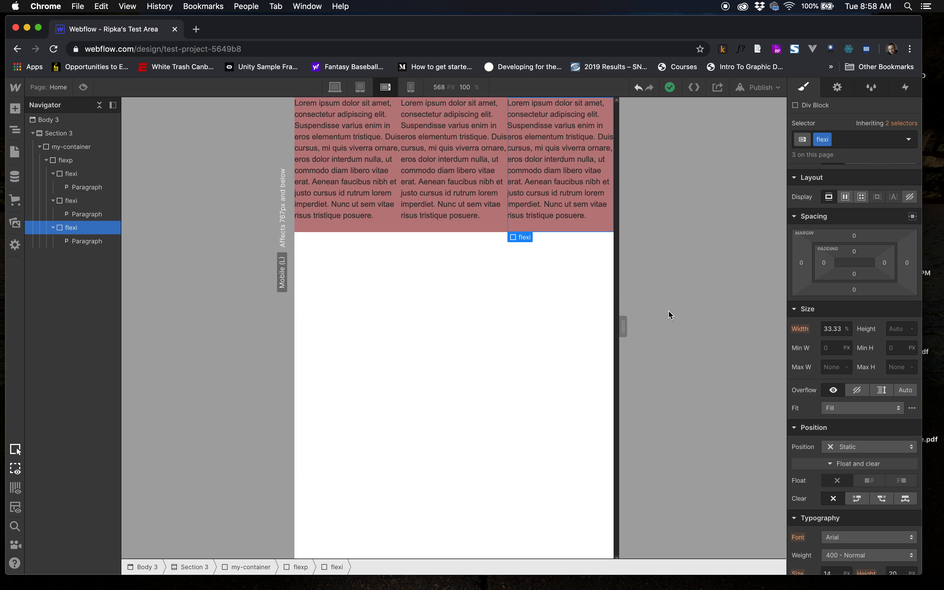
pyautogui.click(832, 329)
pyautogui.write('1')
pyautogui.press('BackSpace')
pyautogui.click(830, 346)
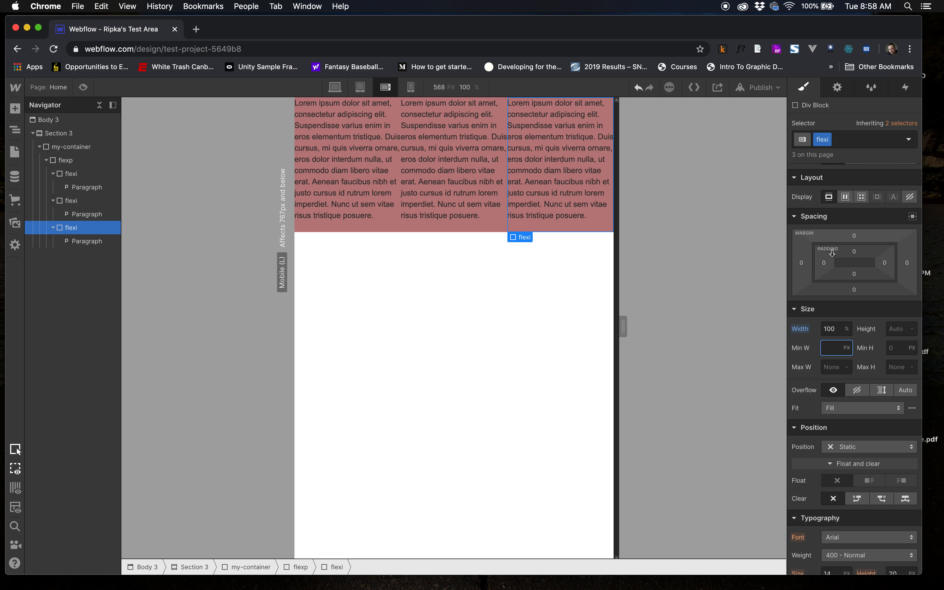
pyautogui.click(841, 329)
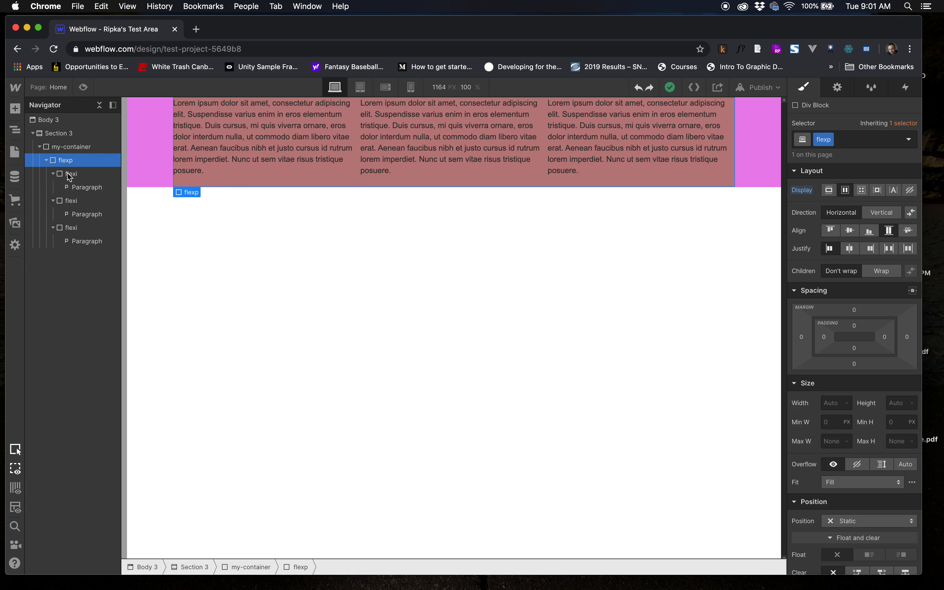
# Step: Check the flexp layout at the smaller breakpoints and set its children to wrap on desktop
pyautogui.click(359, 87)
pyautogui.click(385, 88)
pyautogui.click(410, 88)
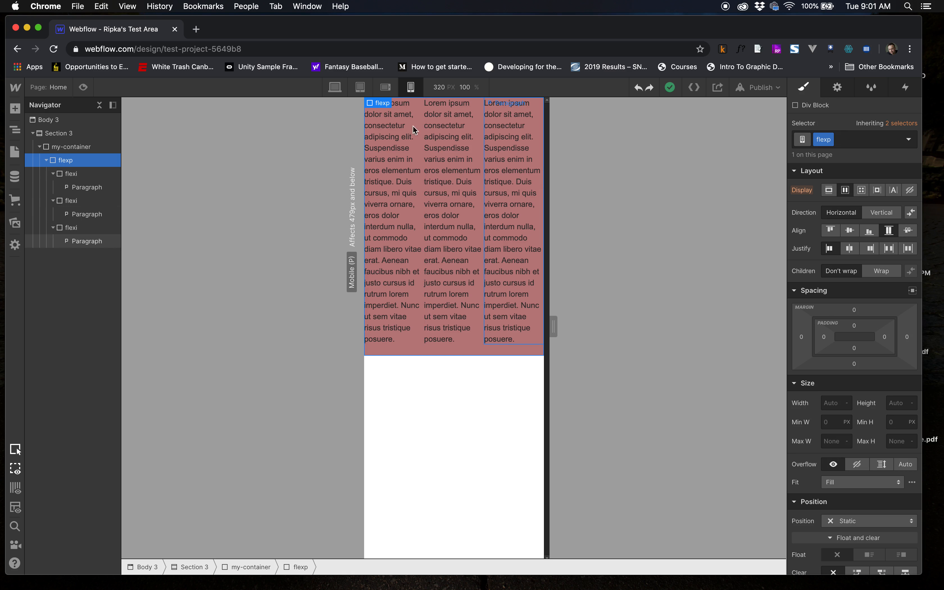
pyautogui.click(337, 88)
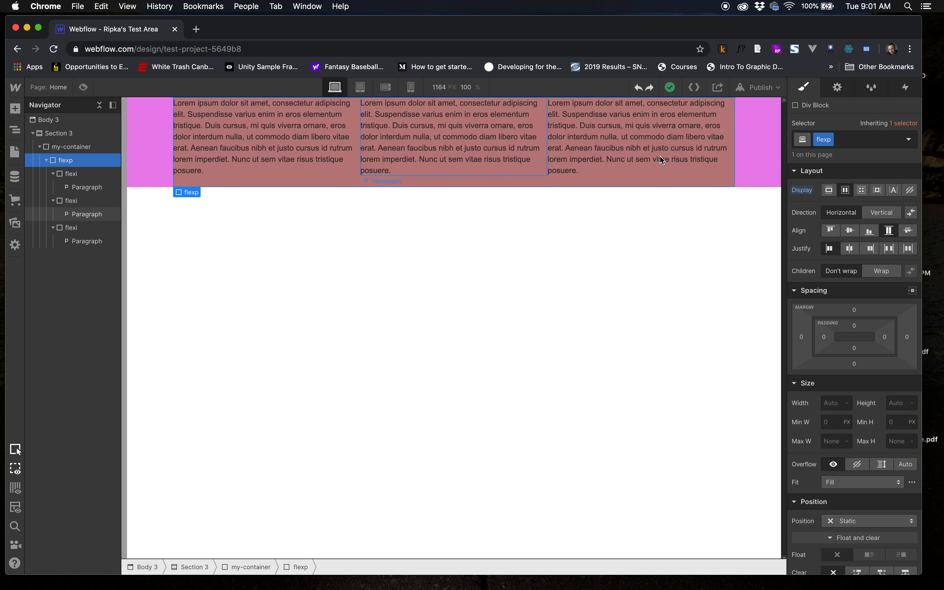
pyautogui.click(876, 276)
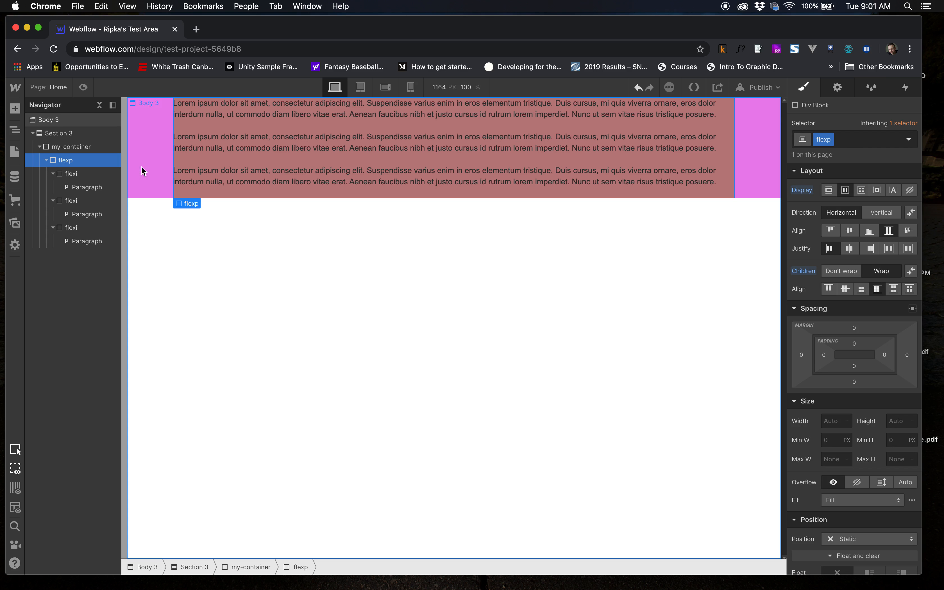
# Step: Set the flexi class width to 33.33% on desktop and check that the second block shares it
pyautogui.click(65, 176)
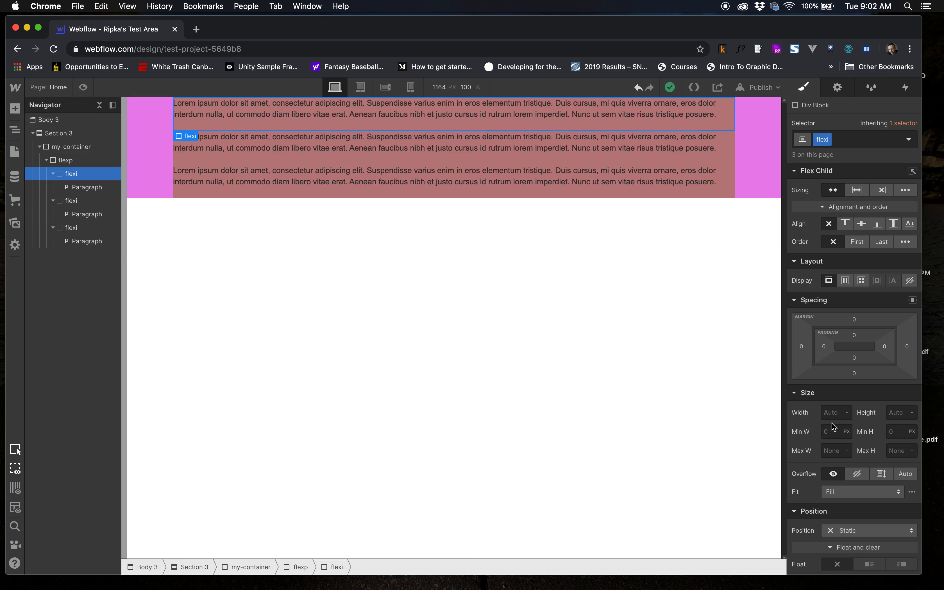
pyautogui.click(832, 412)
pyautogui.press('Return')
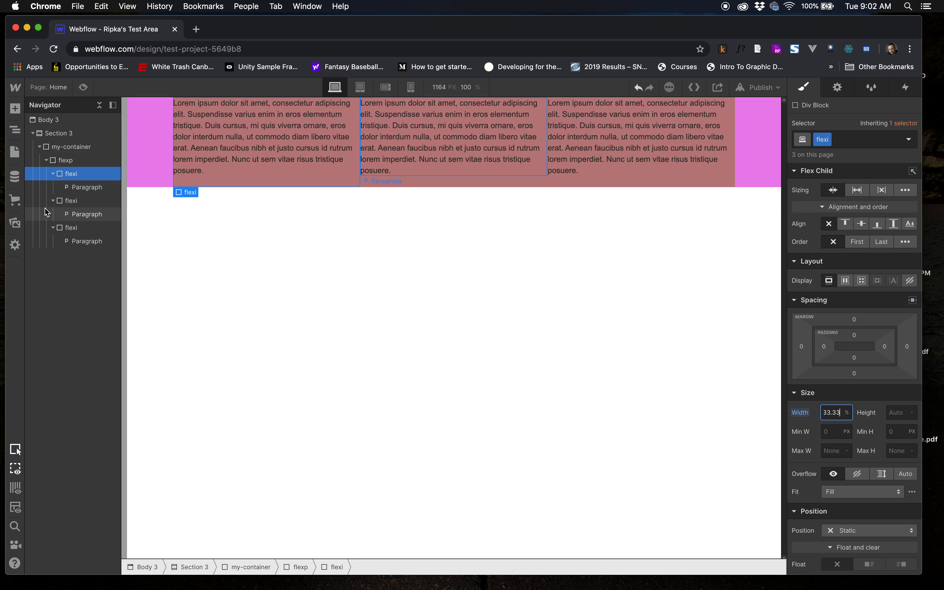
pyautogui.click(75, 201)
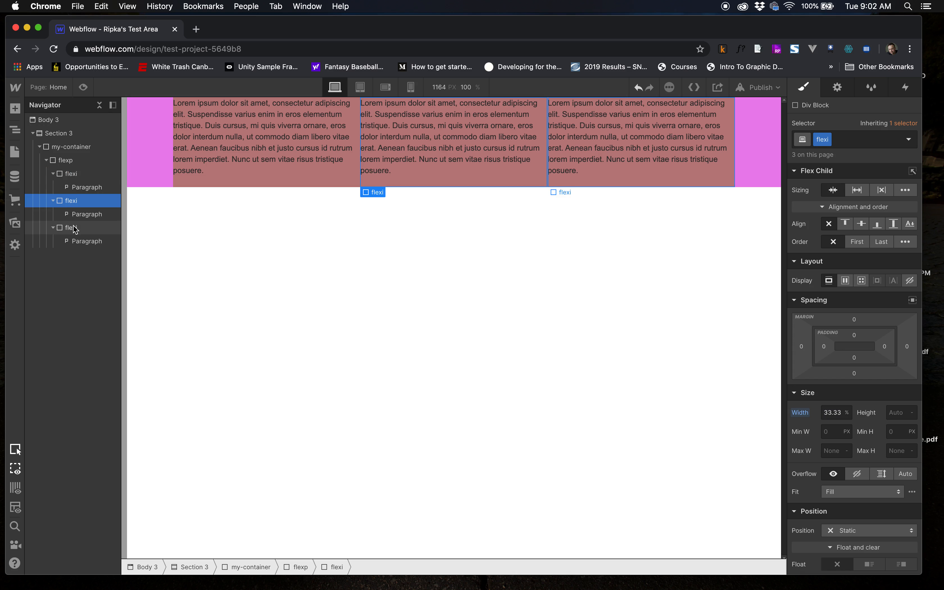
pyautogui.click(72, 174)
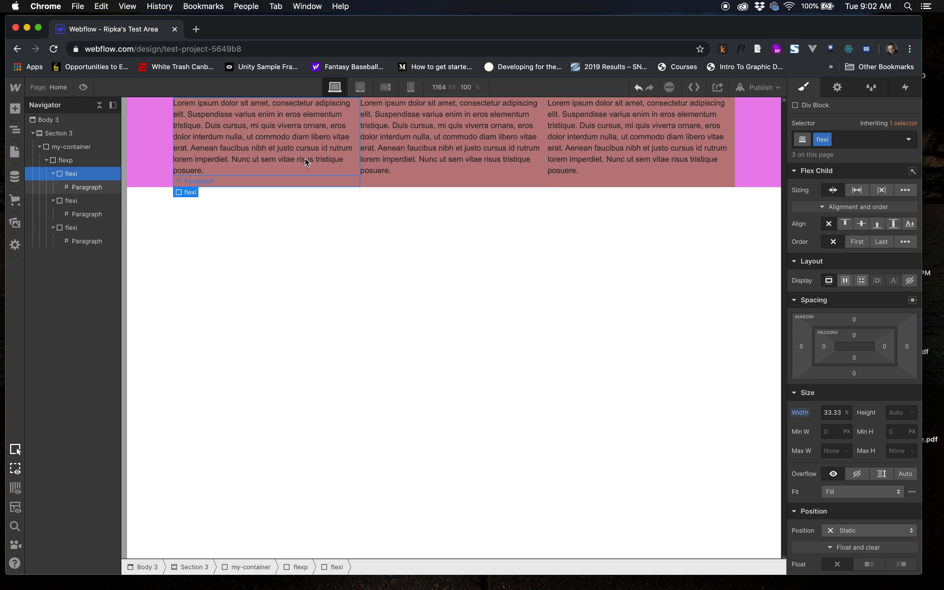
# Step: Review how the wrapping flexi columns look at the tablet and both mobile breakpoints
pyautogui.click(360, 87)
pyautogui.click(382, 88)
pyautogui.click(410, 88)
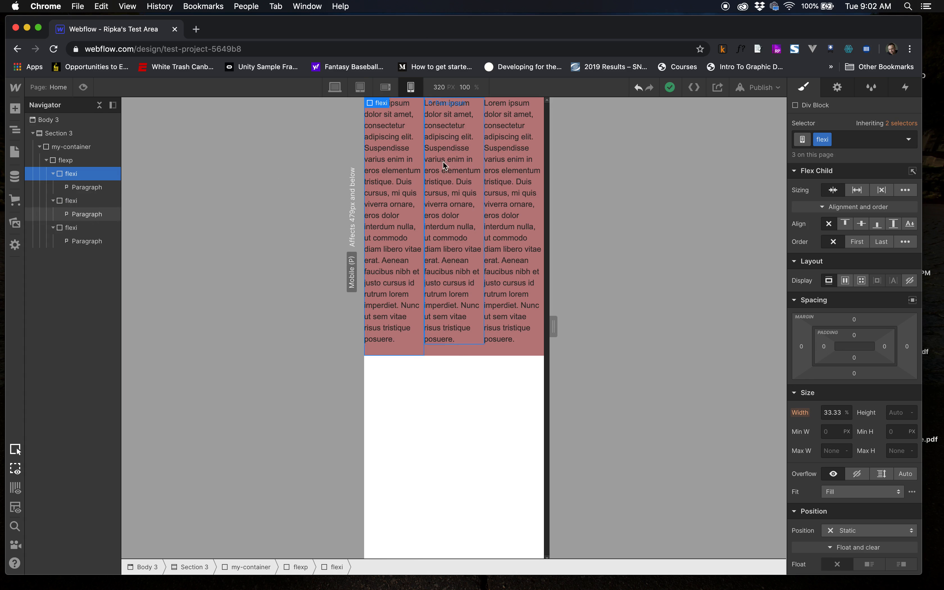
pyautogui.click(385, 89)
pyautogui.click(360, 87)
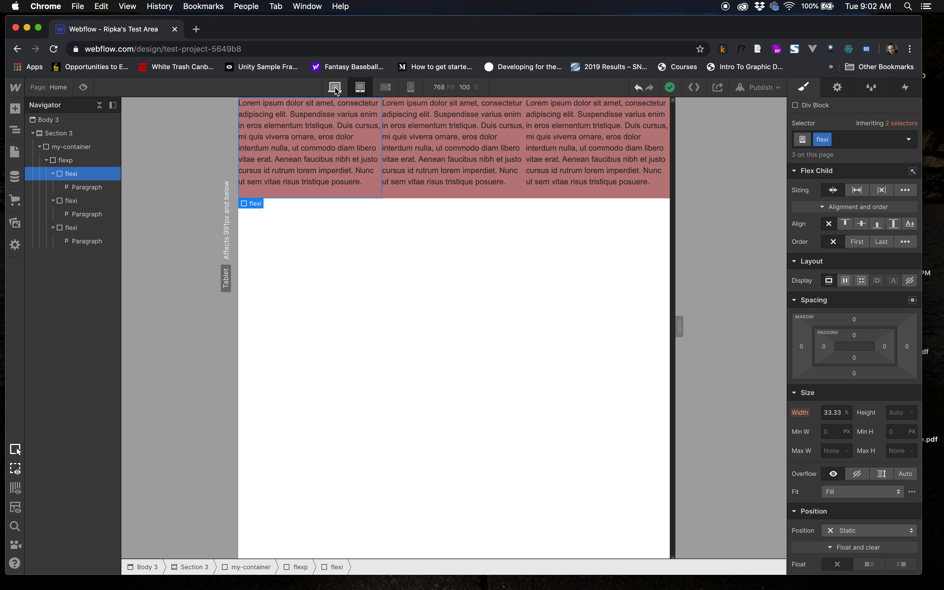
pyautogui.click(334, 87)
# Step: Set the flexi class width to 100% at the mobile landscape breakpoint
pyautogui.click(385, 88)
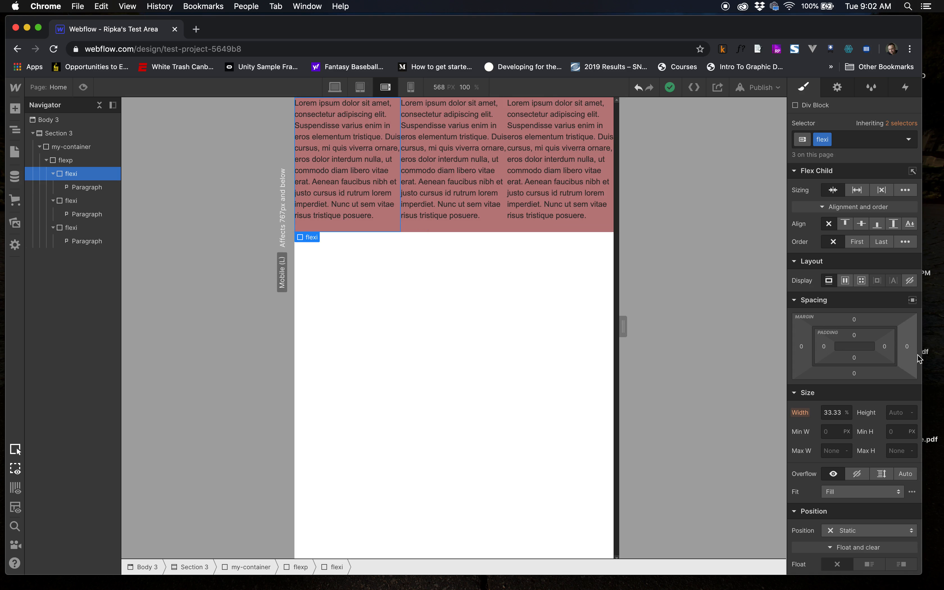
pyautogui.click(846, 413)
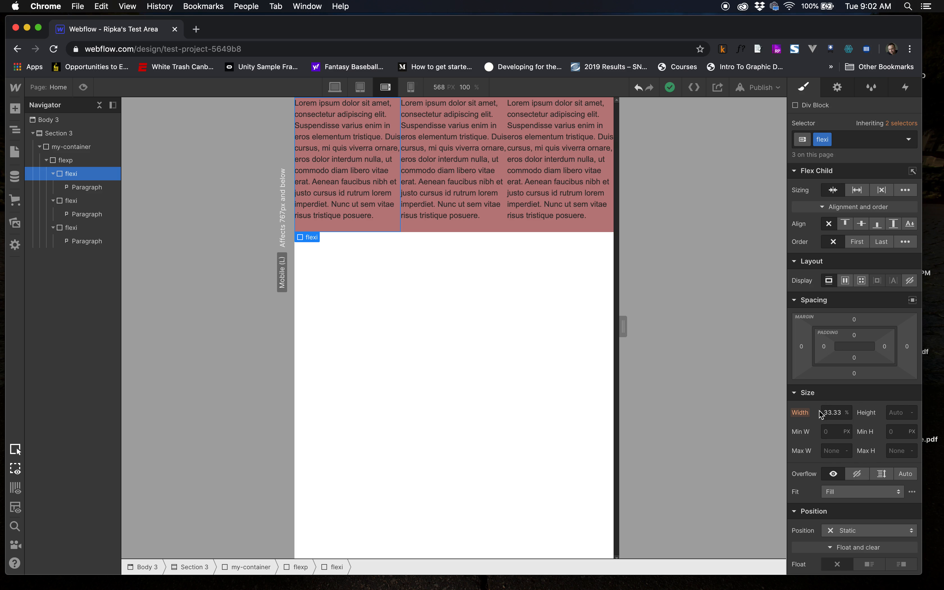
pyautogui.click(829, 413)
pyautogui.write('100')
pyautogui.press('Return')
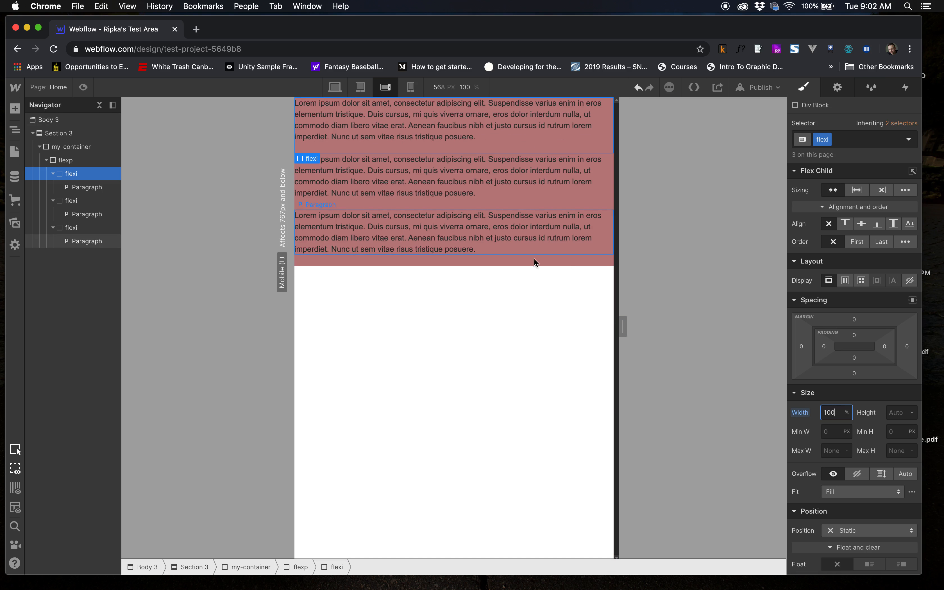
# Step: Compare the flexi block arrangement across all breakpoints, widening the tablet canvas to 991 px, and return to desktop
pyautogui.click(334, 87)
pyautogui.click(359, 87)
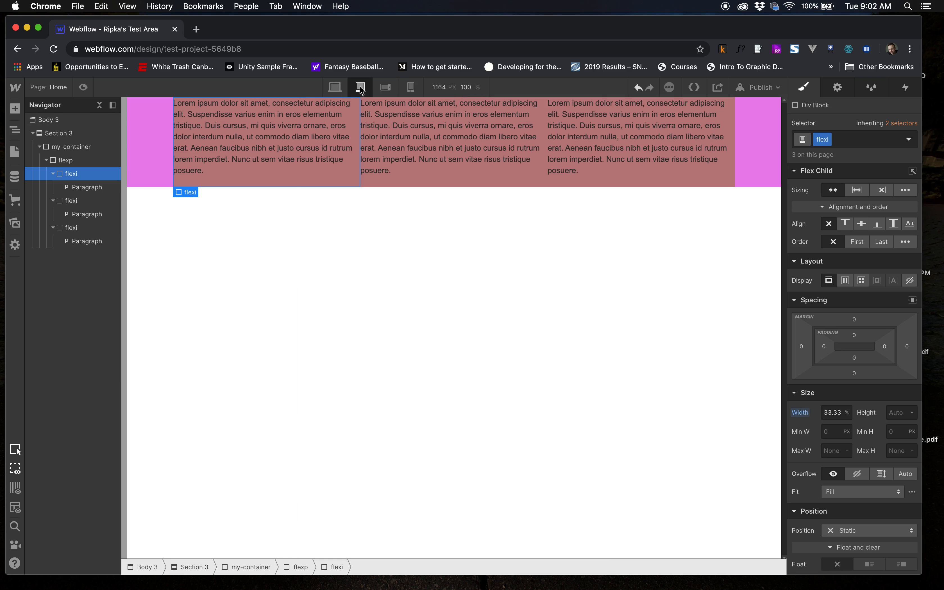
pyautogui.click(384, 88)
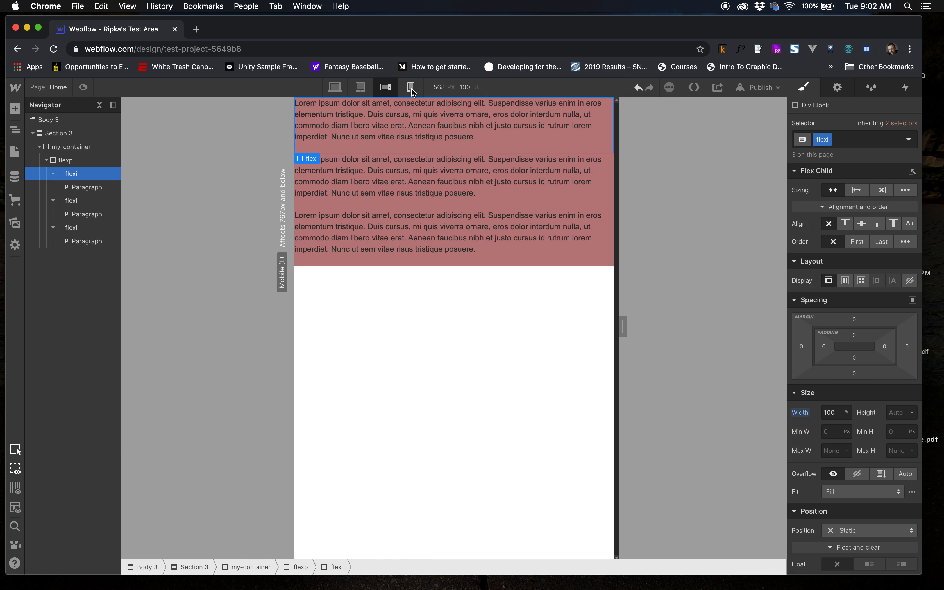
pyautogui.click(411, 87)
pyautogui.click(385, 87)
pyautogui.click(359, 87)
pyautogui.click(334, 87)
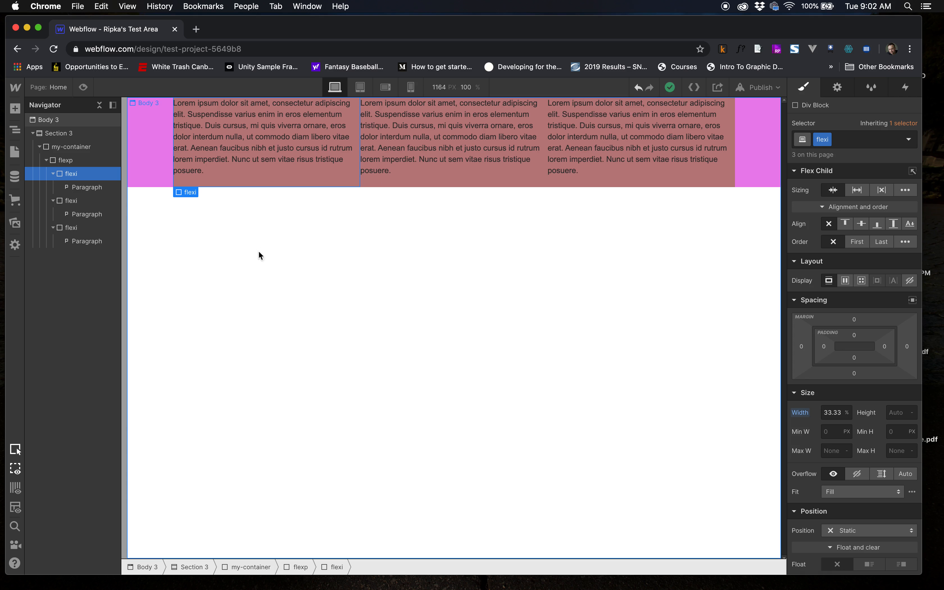
pyautogui.click(360, 87)
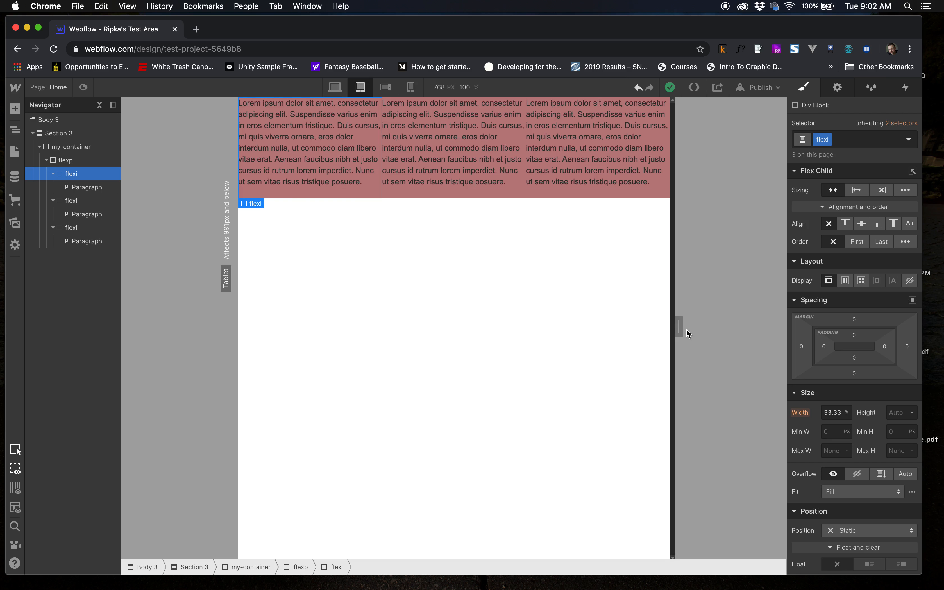
pyautogui.moveTo(687, 333); pyautogui.dragTo(743, 323)
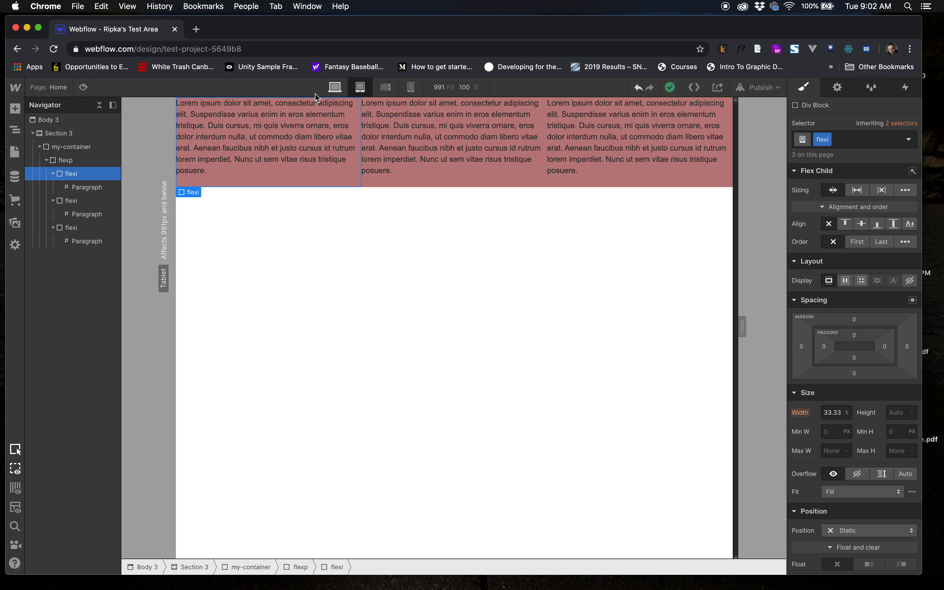
pyautogui.click(335, 87)
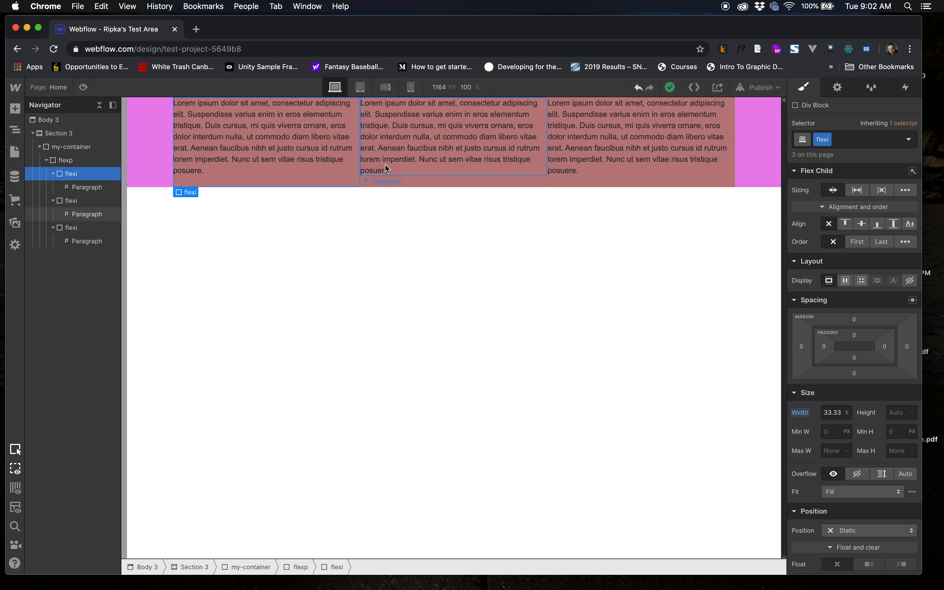
# Step: At the tablet breakpoint, set my-container's maximum width to 768 px and its left and right padding to 16 px
pyautogui.click(69, 146)
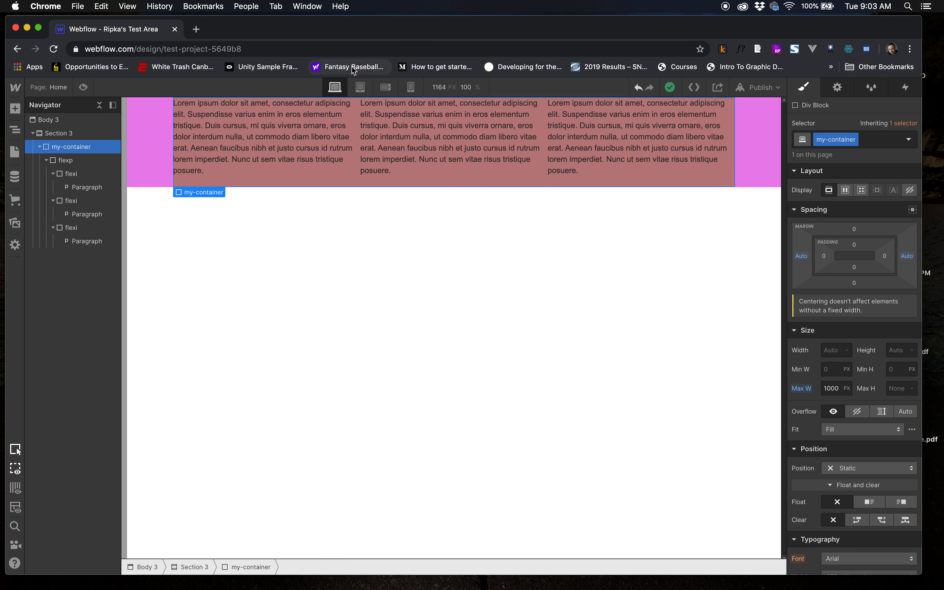
pyautogui.click(361, 88)
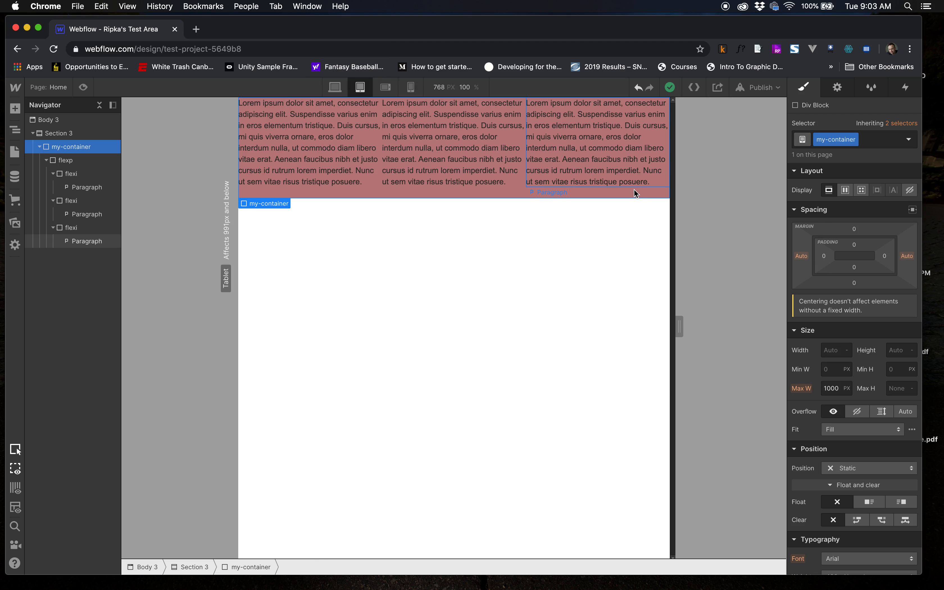
pyautogui.moveTo(679, 326)
pyautogui.mouseDown()
pyautogui.moveTo(707, 326)
pyautogui.moveTo(693, 326)
pyautogui.mouseUp()
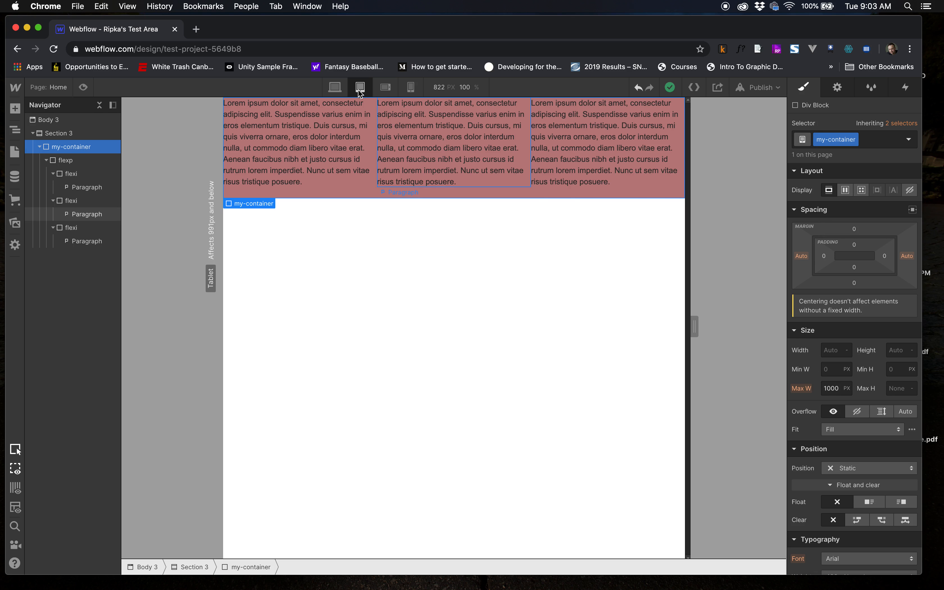
pyautogui.click(833, 388)
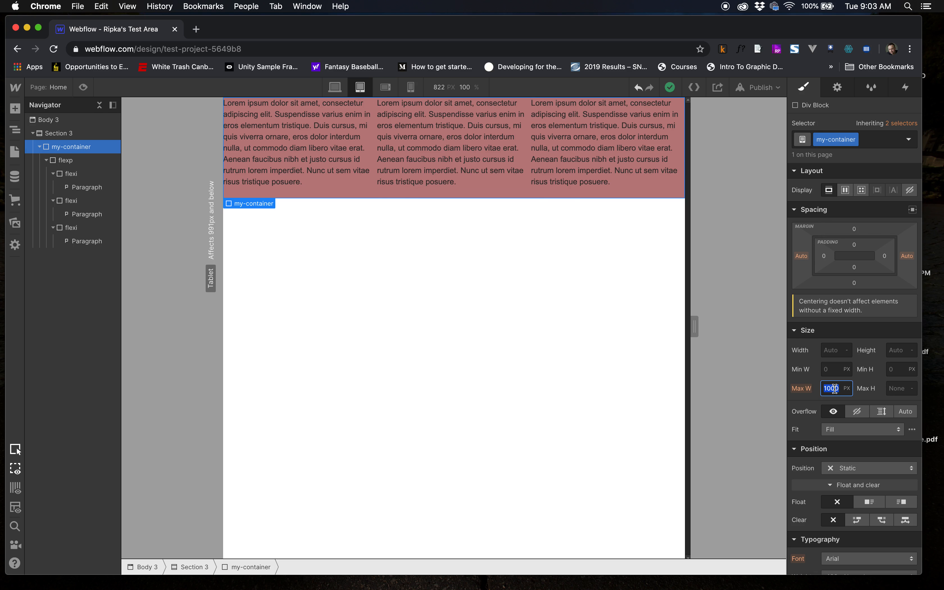
pyautogui.write('768')
pyautogui.press('Return')
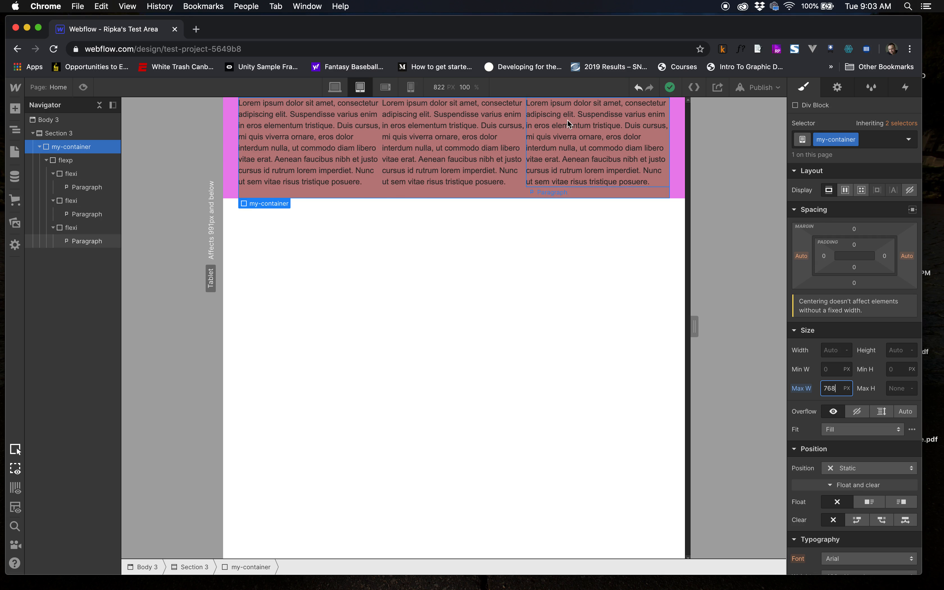
pyautogui.scroll(-1, 871, 418)
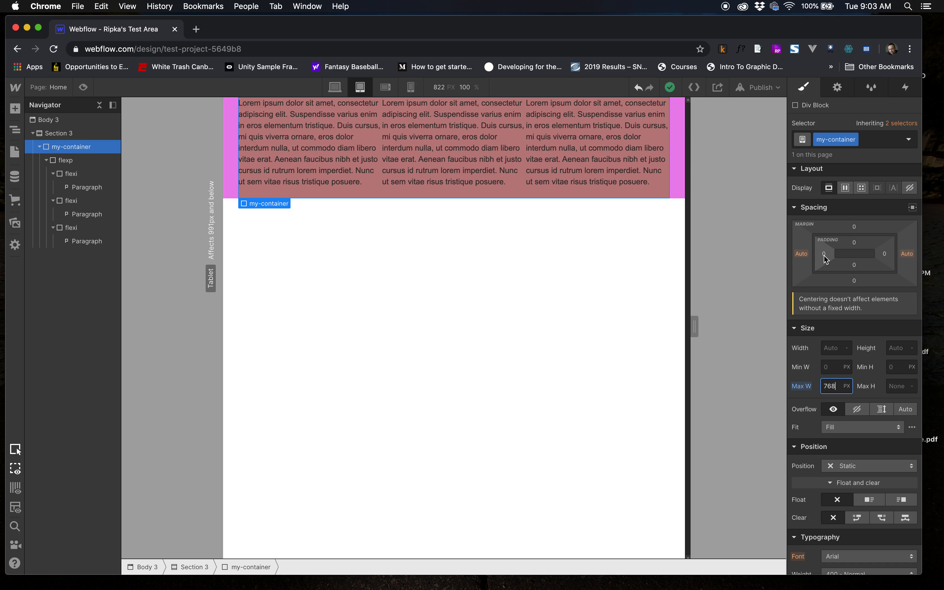
pyautogui.moveTo(825, 259); pyautogui.dragTo(853, 256)
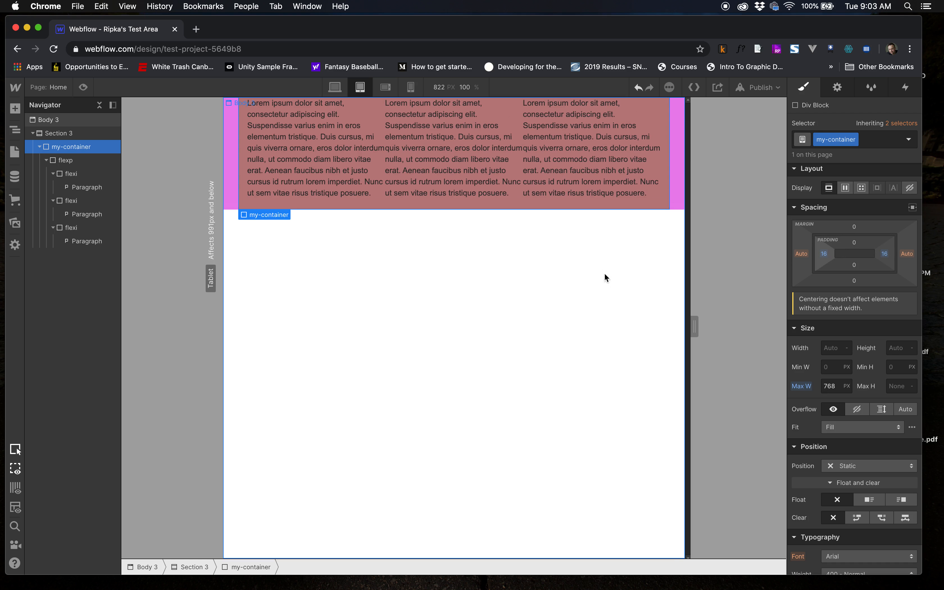